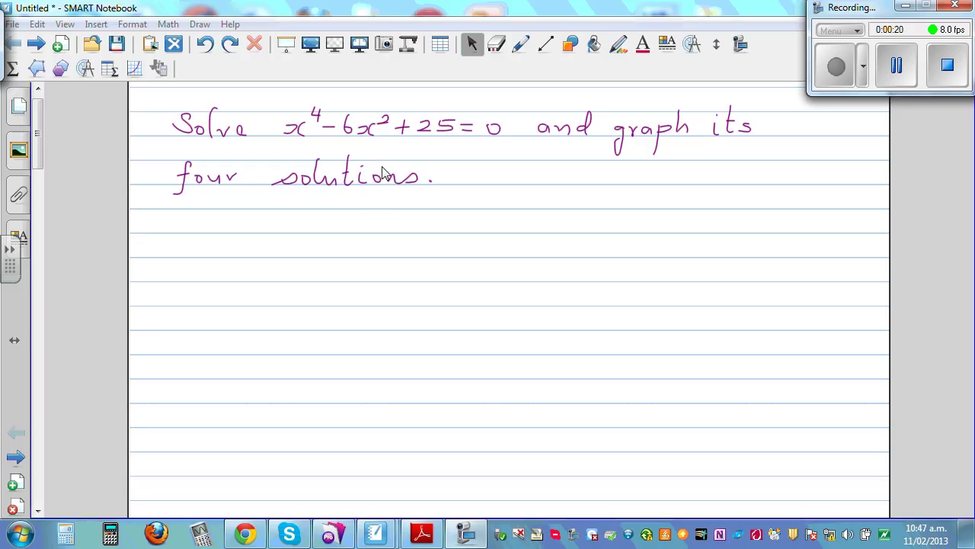
# Switch to the freehand pen to begin handwriting the solution.
pyautogui.click(523, 44)
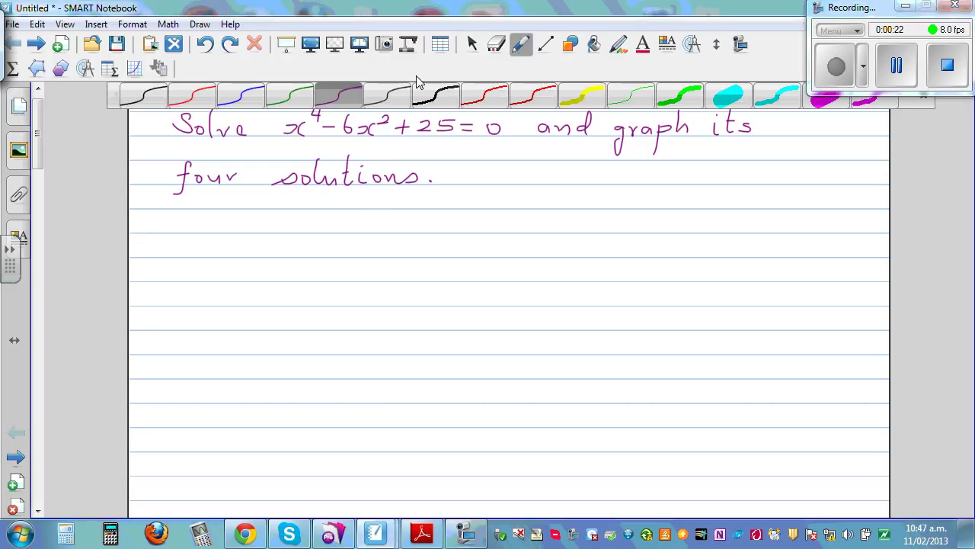
# In blue ink, write x⁴−6x²+25 = 0 and below it (x²+5)² = 0.
pyautogui.click(244, 98)
pyautogui.moveTo(234, 199)
pyautogui.mouseDown()
pyautogui.moveTo(261, 185)
pyautogui.moveTo(257, 195)
pyautogui.moveTo(269, 187)
pyautogui.moveTo(265, 198)
pyautogui.moveTo(292, 200)
pyautogui.moveTo(270, 202)
pyautogui.moveTo(284, 204)
pyautogui.moveTo(319, 203)
pyautogui.moveTo(346, 188)
pyautogui.moveTo(339, 195)
pyautogui.moveTo(379, 195)
pyautogui.moveTo(375, 206)
pyautogui.moveTo(403, 192)
pyautogui.moveTo(390, 204)
pyautogui.moveTo(508, 194)
pyautogui.mouseUp()
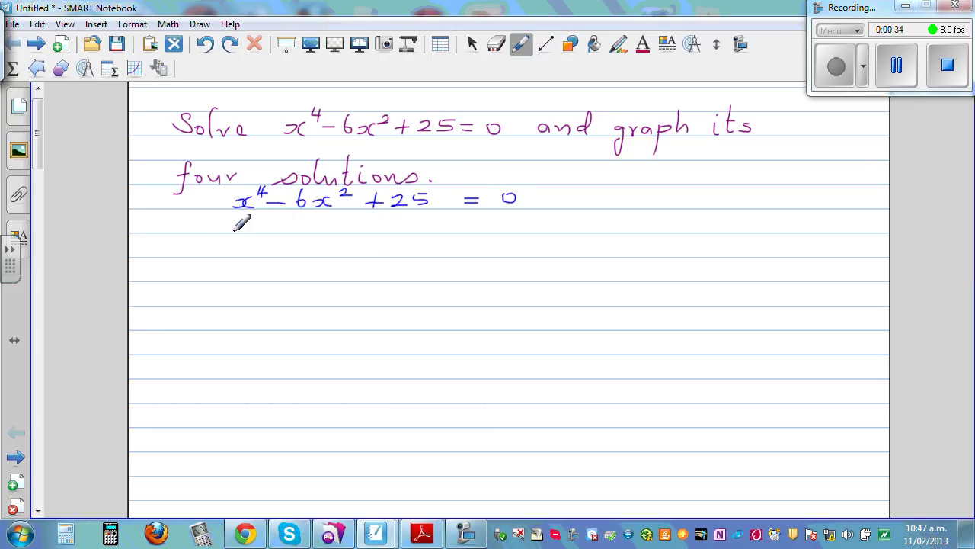
pyautogui.moveTo(245, 238)
pyautogui.mouseDown()
pyautogui.moveTo(285, 248)
pyautogui.moveTo(282, 238)
pyautogui.moveTo(276, 252)
pyautogui.moveTo(306, 246)
pyautogui.moveTo(294, 248)
pyautogui.moveTo(297, 237)
pyautogui.moveTo(349, 237)
pyautogui.mouseUp()
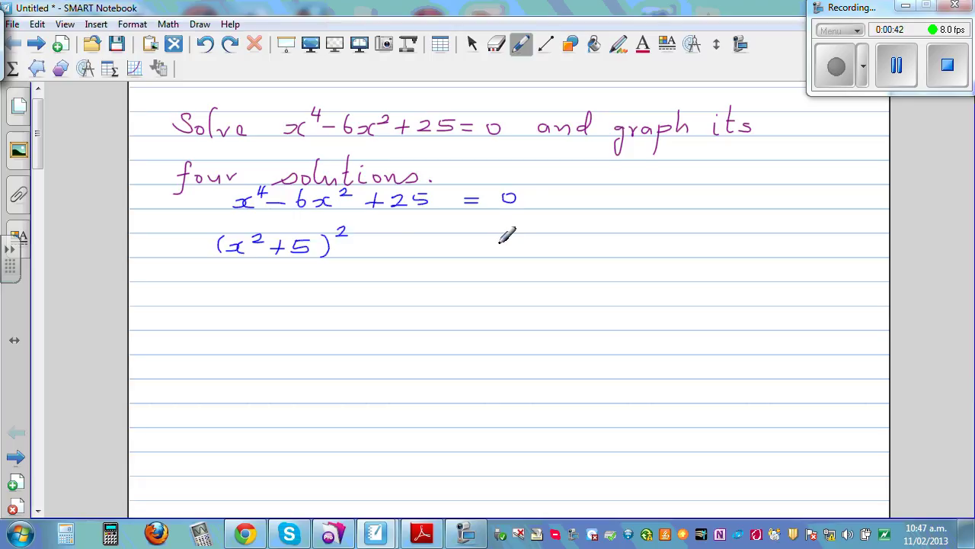
pyautogui.moveTo(491, 243); pyautogui.dragTo(505, 249)
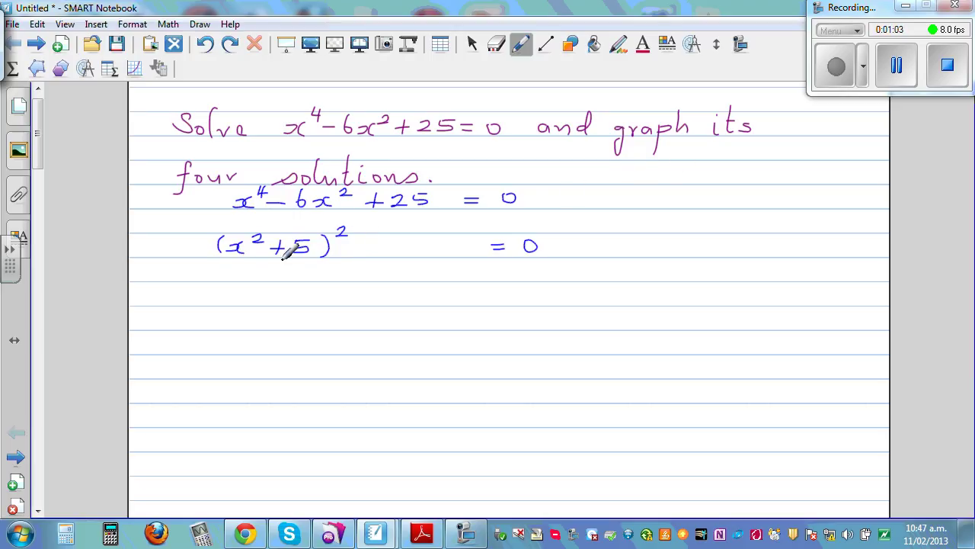
# Add a side note reading (x²+5)² = x⁴.
pyautogui.moveTo(613, 165)
pyautogui.mouseDown()
pyautogui.moveTo(609, 183)
pyautogui.moveTo(651, 174)
pyautogui.moveTo(670, 184)
pyautogui.moveTo(684, 166)
pyautogui.mouseUp()
pyautogui.moveTo(689, 165)
pyautogui.mouseDown()
pyautogui.moveTo(690, 185)
pyautogui.moveTo(702, 164)
pyautogui.moveTo(749, 182)
pyautogui.moveTo(764, 170)
pyautogui.mouseUp()
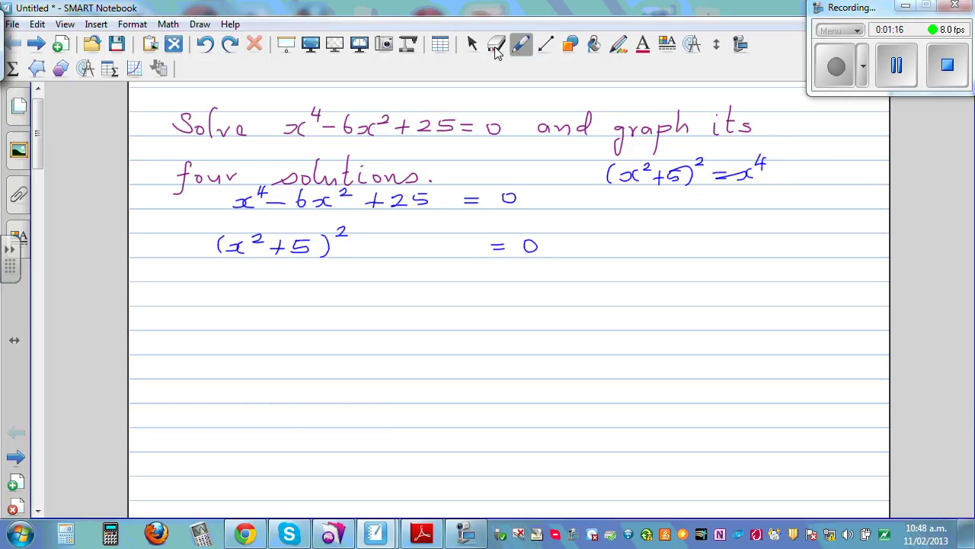
pyautogui.click(496, 44)
# Erase the side note and rewrite it as (x²+5)² = x⁴+10x²+25.
pyautogui.moveTo(603, 172)
pyautogui.mouseDown()
pyautogui.moveTo(760, 172)
pyautogui.moveTo(714, 166)
pyautogui.moveTo(729, 176)
pyautogui.moveTo(751, 157)
pyautogui.mouseUp()
pyautogui.click(521, 44)
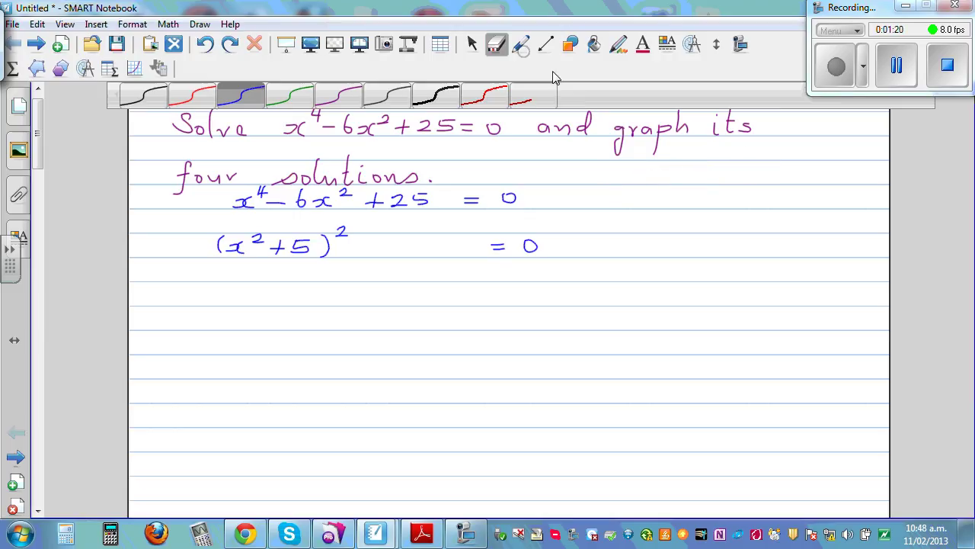
pyautogui.moveTo(617, 162)
pyautogui.mouseDown()
pyautogui.moveTo(652, 160)
pyautogui.moveTo(642, 169)
pyautogui.moveTo(670, 175)
pyautogui.moveTo(661, 178)
pyautogui.moveTo(673, 170)
pyautogui.moveTo(666, 183)
pyautogui.moveTo(715, 157)
pyautogui.moveTo(732, 172)
pyautogui.moveTo(761, 178)
pyautogui.moveTo(764, 169)
pyautogui.moveTo(728, 171)
pyautogui.mouseUp()
pyautogui.click(497, 45)
pyautogui.click(521, 44)
pyautogui.moveTo(718, 178)
pyautogui.mouseDown()
pyautogui.moveTo(770, 157)
pyautogui.moveTo(787, 175)
pyautogui.mouseUp()
pyautogui.moveTo(781, 169)
pyautogui.mouseDown()
pyautogui.moveTo(780, 182)
pyautogui.moveTo(807, 173)
pyautogui.moveTo(820, 181)
pyautogui.moveTo(839, 169)
pyautogui.moveTo(845, 181)
pyautogui.moveTo(871, 181)
pyautogui.moveTo(884, 167)
pyautogui.mouseUp()
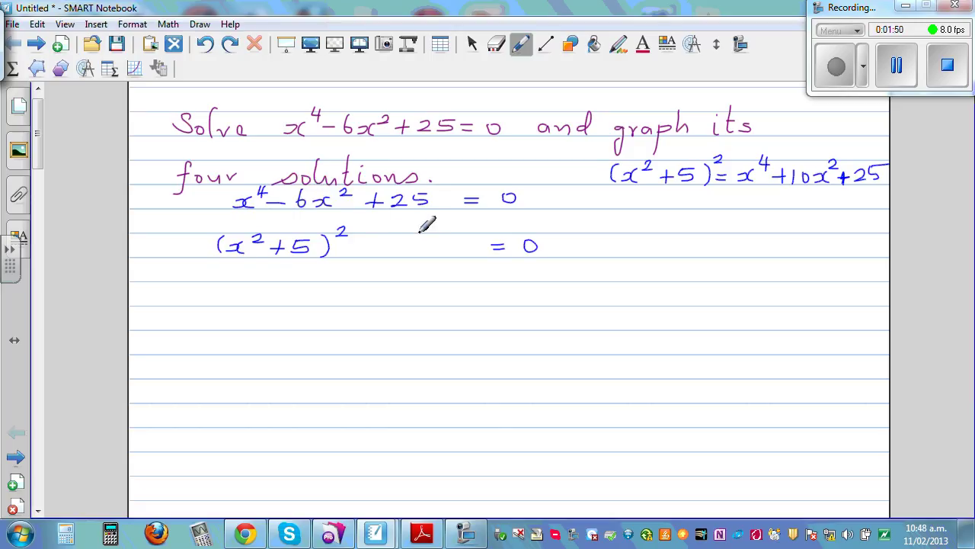
# Add −16x² to the second line, then write (x²+5)² = 16x² below.
pyautogui.moveTo(361, 248)
pyautogui.mouseDown()
pyautogui.moveTo(404, 237)
pyautogui.moveTo(399, 250)
pyautogui.moveTo(411, 231)
pyautogui.moveTo(410, 247)
pyautogui.moveTo(432, 248)
pyautogui.moveTo(460, 243)
pyautogui.mouseUp()
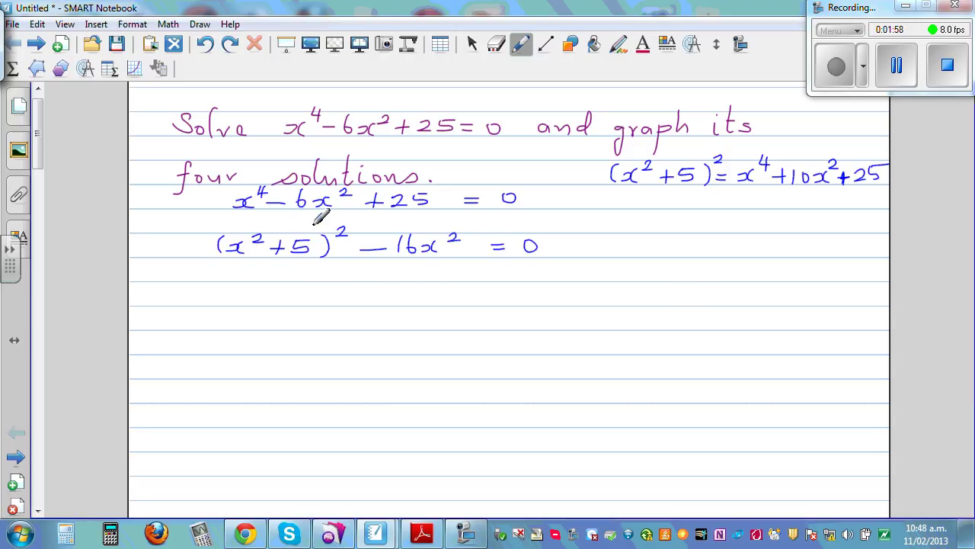
pyautogui.moveTo(238, 265)
pyautogui.mouseDown()
pyautogui.moveTo(262, 278)
pyautogui.moveTo(284, 259)
pyautogui.moveTo(295, 274)
pyautogui.moveTo(306, 273)
pyautogui.moveTo(299, 265)
pyautogui.moveTo(352, 277)
pyautogui.moveTo(319, 271)
pyautogui.moveTo(340, 281)
pyautogui.moveTo(437, 279)
pyautogui.mouseUp()
pyautogui.moveTo(449, 265)
pyautogui.mouseDown()
pyautogui.moveTo(448, 278)
pyautogui.moveTo(492, 268)
pyautogui.mouseUp()
# Draw square roots over both sides of (x²+5)² = 16x², with ± on the right.
pyautogui.click(522, 44)
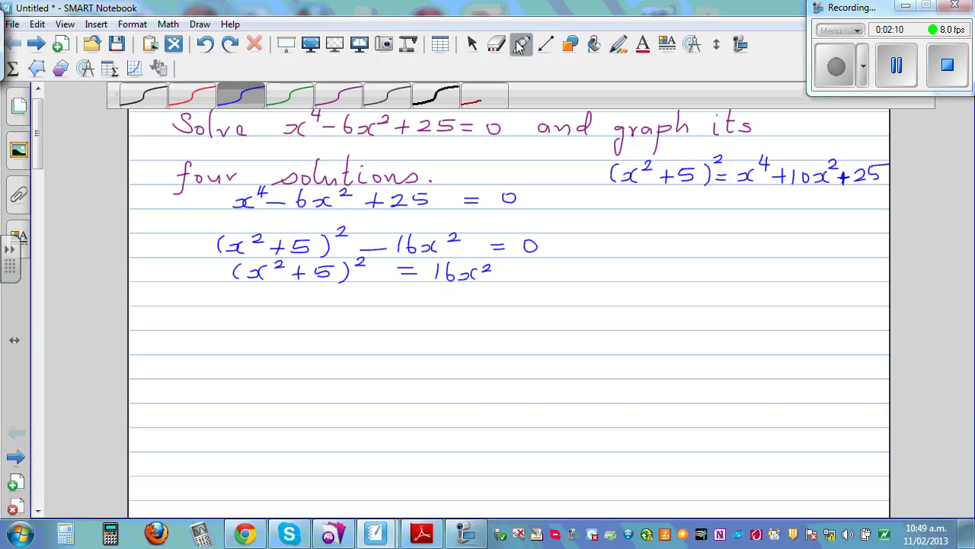
pyautogui.moveTo(209, 286)
pyautogui.mouseDown()
pyautogui.moveTo(228, 255)
pyautogui.moveTo(329, 258)
pyautogui.mouseUp()
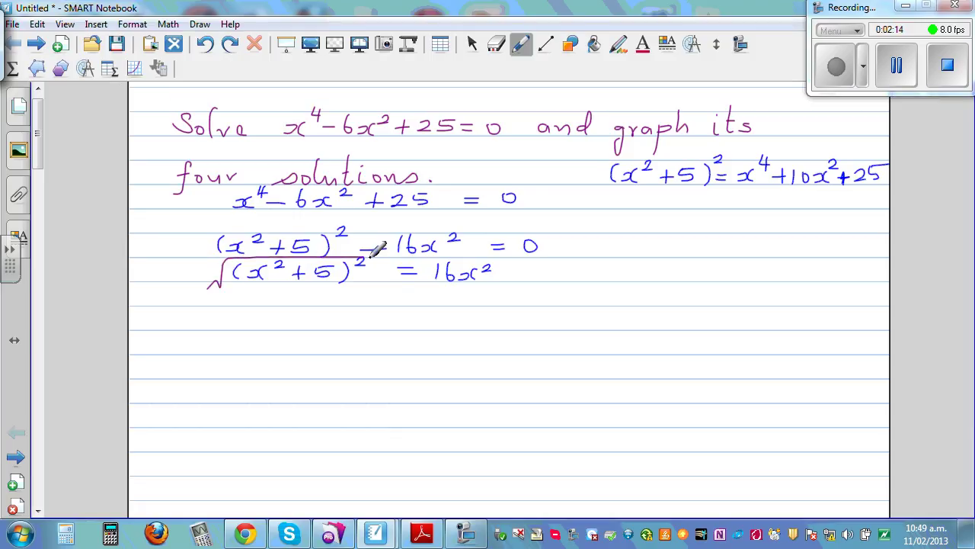
pyautogui.moveTo(423, 280)
pyautogui.mouseDown()
pyautogui.moveTo(436, 282)
pyautogui.moveTo(440, 258)
pyautogui.moveTo(495, 259)
pyautogui.mouseUp()
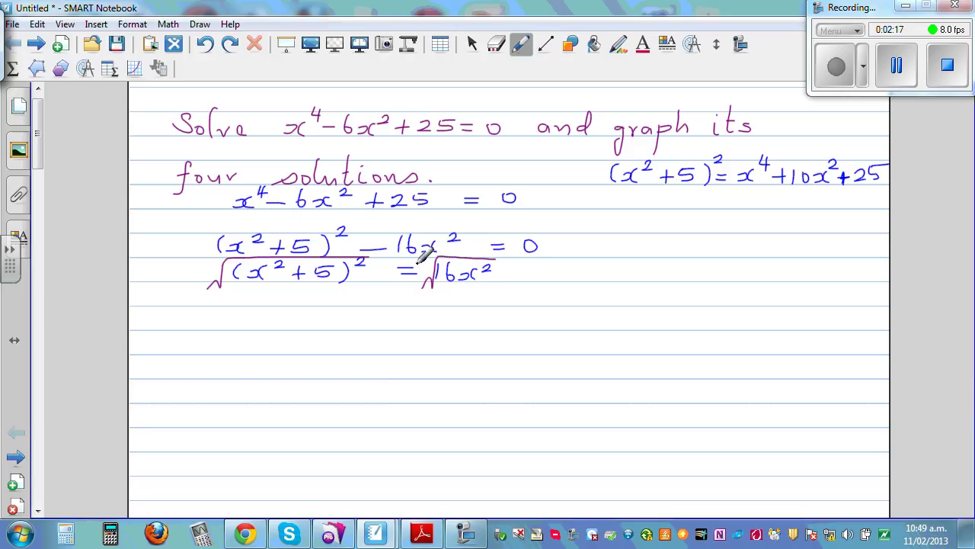
pyautogui.moveTo(420, 258); pyautogui.dragTo(420, 266)
pyautogui.moveTo(416, 262); pyautogui.dragTo(426, 268)
# In blue ink, write the next line x²+5 = ±4x.
pyautogui.click(522, 45)
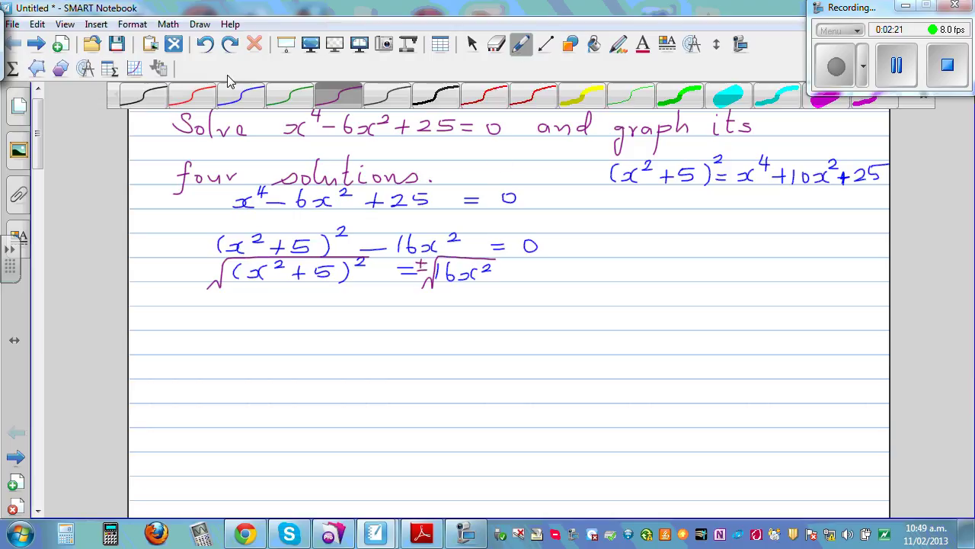
pyautogui.click(241, 96)
pyautogui.moveTo(234, 311)
pyautogui.mouseDown()
pyautogui.moveTo(234, 323)
pyautogui.moveTo(302, 316)
pyautogui.mouseUp()
pyautogui.moveTo(291, 308)
pyautogui.mouseDown()
pyautogui.moveTo(292, 326)
pyautogui.moveTo(324, 308)
pyautogui.moveTo(445, 325)
pyautogui.mouseUp()
pyautogui.click(440, 318)
pyautogui.moveTo(460, 312); pyautogui.dragTo(459, 325)
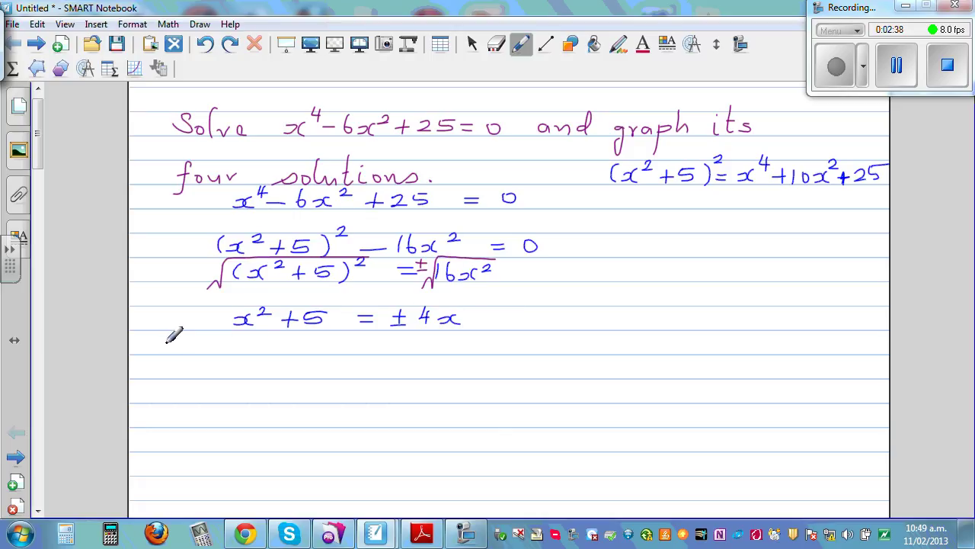
pyautogui.moveTo(165, 348)
pyautogui.mouseDown()
pyautogui.moveTo(183, 338)
pyautogui.moveTo(223, 344)
pyautogui.moveTo(213, 352)
pyautogui.moveTo(247, 347)
pyautogui.moveTo(250, 336)
pyautogui.moveTo(288, 339)
pyautogui.mouseUp()
# Write the two cases x²+5 = 4x and x²+5 = −4x side by side.
pyautogui.moveTo(272, 348)
pyautogui.mouseDown()
pyautogui.moveTo(308, 335)
pyautogui.moveTo(320, 343)
pyautogui.mouseUp()
pyautogui.moveTo(314, 336)
pyautogui.mouseDown()
pyautogui.moveTo(314, 352)
pyautogui.moveTo(335, 350)
pyautogui.mouseUp()
pyautogui.moveTo(484, 341); pyautogui.dragTo(497, 352)
pyautogui.moveTo(506, 341)
pyautogui.mouseDown()
pyautogui.moveTo(494, 353)
pyautogui.moveTo(524, 341)
pyautogui.moveTo(552, 346)
pyautogui.mouseUp()
pyautogui.moveTo(544, 339)
pyautogui.mouseDown()
pyautogui.moveTo(567, 346)
pyautogui.moveTo(561, 338)
pyautogui.moveTo(622, 349)
pyautogui.moveTo(674, 353)
pyautogui.mouseUp()
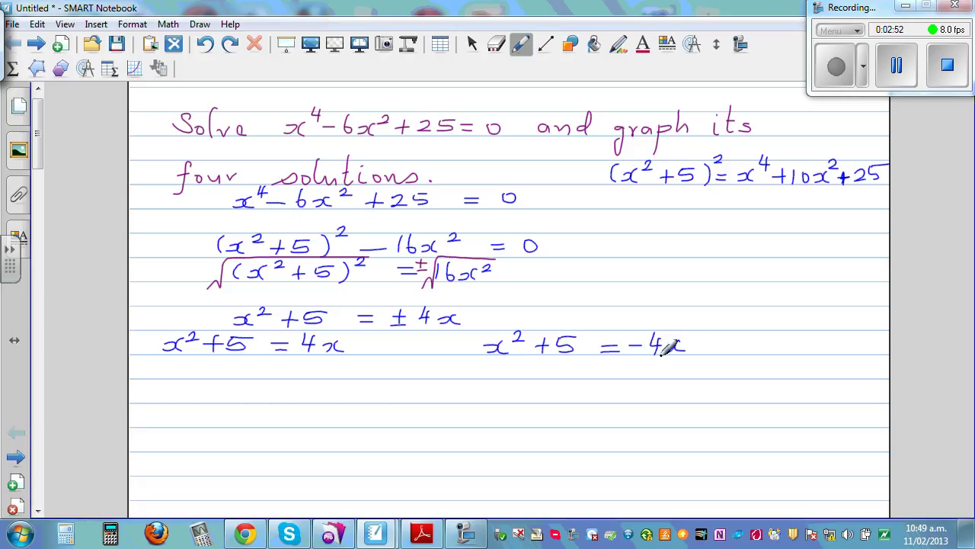
# Rearrange them below as x²−4x+5 = 0 and x²+4x+5 = 0.
pyautogui.moveTo(168, 366)
pyautogui.mouseDown()
pyautogui.moveTo(170, 375)
pyautogui.moveTo(306, 376)
pyautogui.moveTo(323, 362)
pyautogui.moveTo(354, 373)
pyautogui.moveTo(368, 365)
pyautogui.mouseUp()
pyautogui.moveTo(512, 373)
pyautogui.mouseDown()
pyautogui.moveTo(539, 358)
pyautogui.moveTo(534, 367)
pyautogui.moveTo(597, 364)
pyautogui.moveTo(563, 371)
pyautogui.moveTo(577, 367)
pyautogui.moveTo(570, 377)
pyautogui.moveTo(610, 376)
pyautogui.mouseUp()
pyautogui.moveTo(618, 365)
pyautogui.mouseDown()
pyautogui.moveTo(609, 376)
pyautogui.moveTo(649, 371)
pyautogui.mouseUp()
pyautogui.moveTo(640, 364)
pyautogui.mouseDown()
pyautogui.moveTo(640, 379)
pyautogui.moveTo(676, 361)
pyautogui.moveTo(711, 365)
pyautogui.mouseUp()
pyautogui.moveTo(694, 373); pyautogui.dragTo(736, 363)
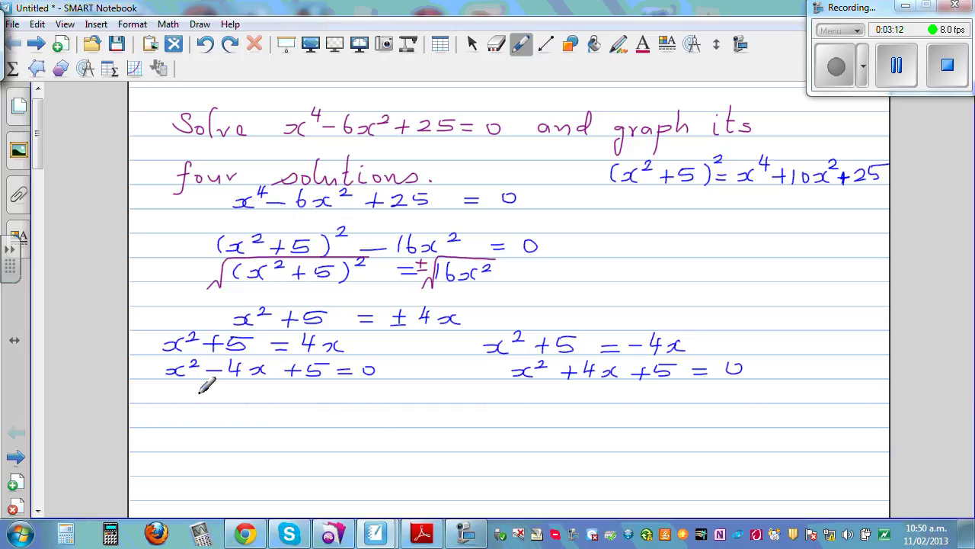
pyautogui.moveTo(148, 394)
pyautogui.mouseDown()
pyautogui.moveTo(246, 397)
pyautogui.moveTo(236, 399)
pyautogui.mouseUp()
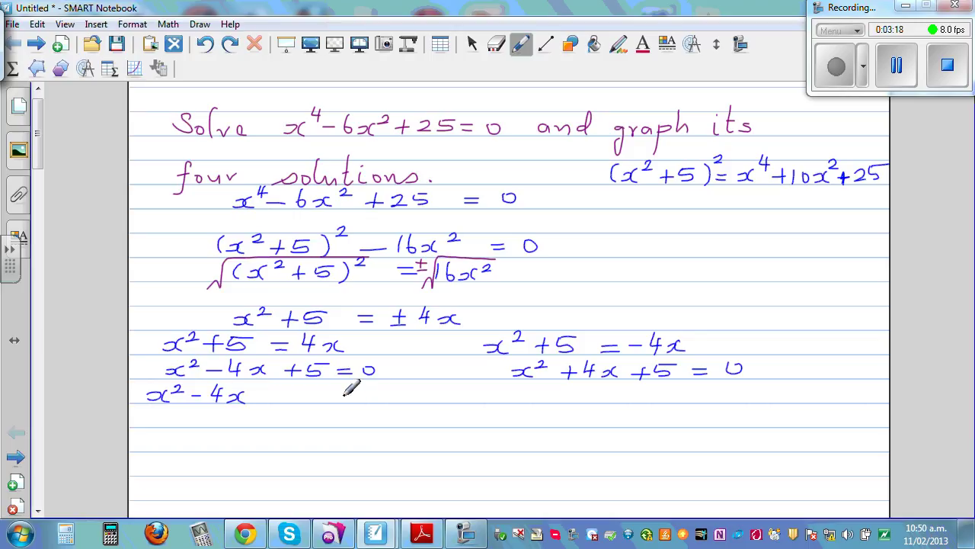
# Write x²−4x = −5, then add +4 to both sides in purple ink.
pyautogui.moveTo(341, 391); pyautogui.dragTo(355, 391)
pyautogui.moveTo(341, 399); pyautogui.dragTo(390, 400)
pyautogui.moveTo(391, 384); pyautogui.dragTo(403, 383)
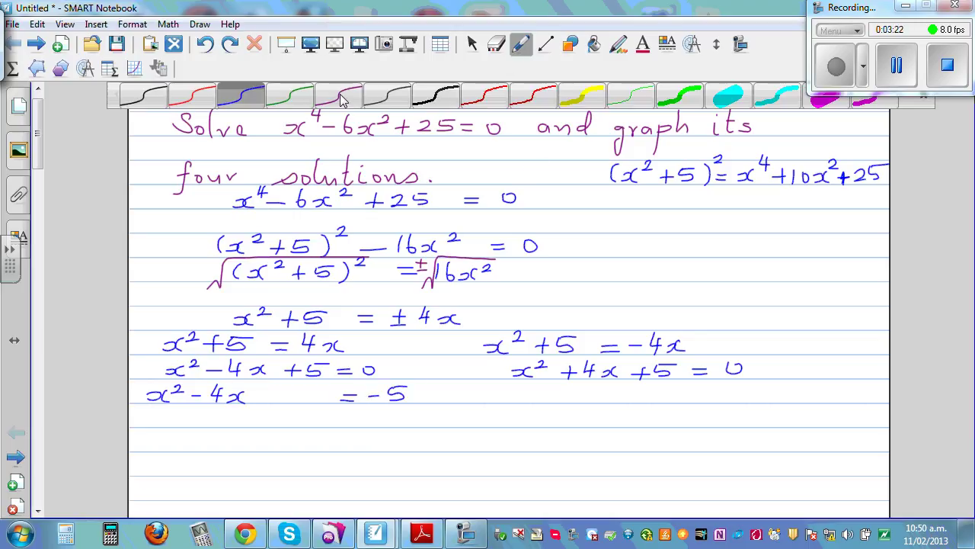
pyautogui.click(343, 99)
pyautogui.moveTo(258, 396); pyautogui.dragTo(276, 394)
pyautogui.moveTo(268, 387)
pyautogui.mouseDown()
pyautogui.moveTo(267, 402)
pyautogui.moveTo(290, 403)
pyautogui.mouseUp()
pyautogui.moveTo(414, 393); pyautogui.dragTo(425, 392)
pyautogui.moveTo(419, 387)
pyautogui.mouseDown()
pyautogui.moveTo(419, 399)
pyautogui.moveTo(451, 391)
pyautogui.mouseUp()
pyautogui.moveTo(446, 382); pyautogui.dragTo(445, 400)
# In blue, write (x−2)² = −1 = i² and take square roots of both sides.
pyautogui.click(521, 45)
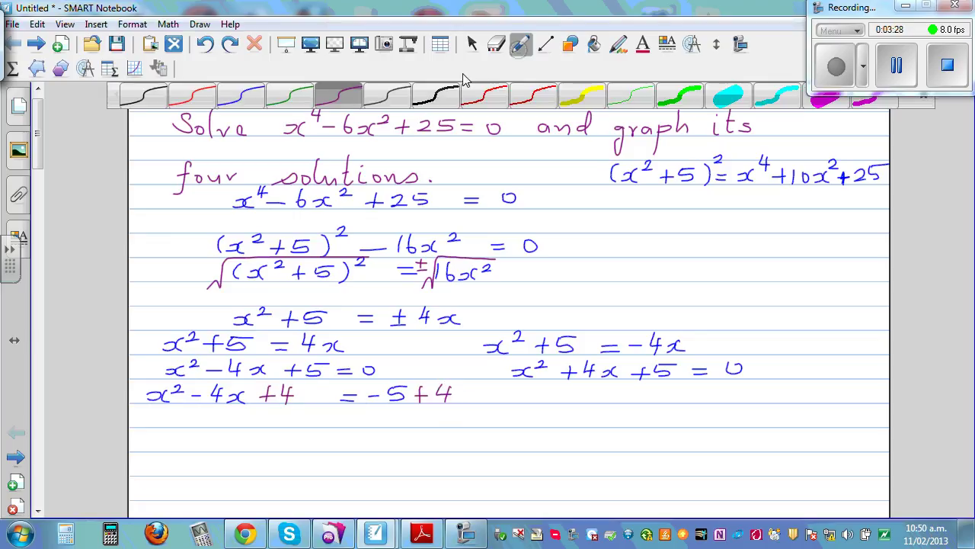
pyautogui.click(243, 96)
pyautogui.moveTo(157, 412)
pyautogui.mouseDown()
pyautogui.moveTo(230, 420)
pyautogui.moveTo(256, 407)
pyautogui.moveTo(249, 418)
pyautogui.moveTo(292, 420)
pyautogui.moveTo(275, 424)
pyautogui.moveTo(371, 416)
pyautogui.mouseUp()
pyautogui.moveTo(355, 424)
pyautogui.mouseDown()
pyautogui.moveTo(400, 416)
pyautogui.moveTo(404, 425)
pyautogui.moveTo(404, 410)
pyautogui.moveTo(430, 416)
pyautogui.mouseUp()
pyautogui.click(399, 411)
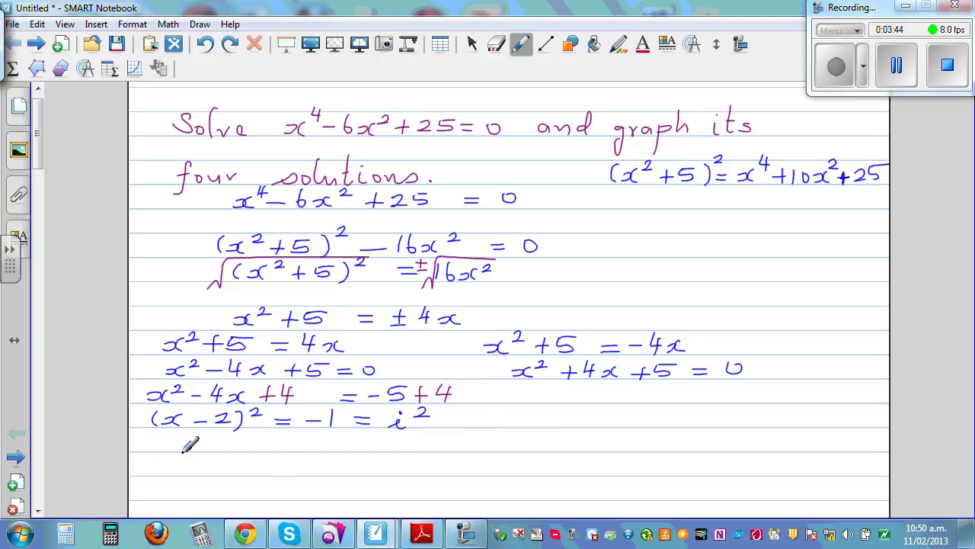
pyautogui.moveTo(163, 434)
pyautogui.mouseDown()
pyautogui.moveTo(260, 448)
pyautogui.moveTo(305, 436)
pyautogui.moveTo(305, 448)
pyautogui.moveTo(295, 446)
pyautogui.moveTo(329, 453)
pyautogui.moveTo(359, 438)
pyautogui.moveTo(340, 451)
pyautogui.moveTo(372, 443)
pyautogui.mouseUp()
pyautogui.click(355, 430)
pyautogui.moveTo(135, 424)
pyautogui.mouseDown()
pyautogui.moveTo(154, 401)
pyautogui.moveTo(218, 401)
pyautogui.moveTo(245, 403)
pyautogui.mouseUp()
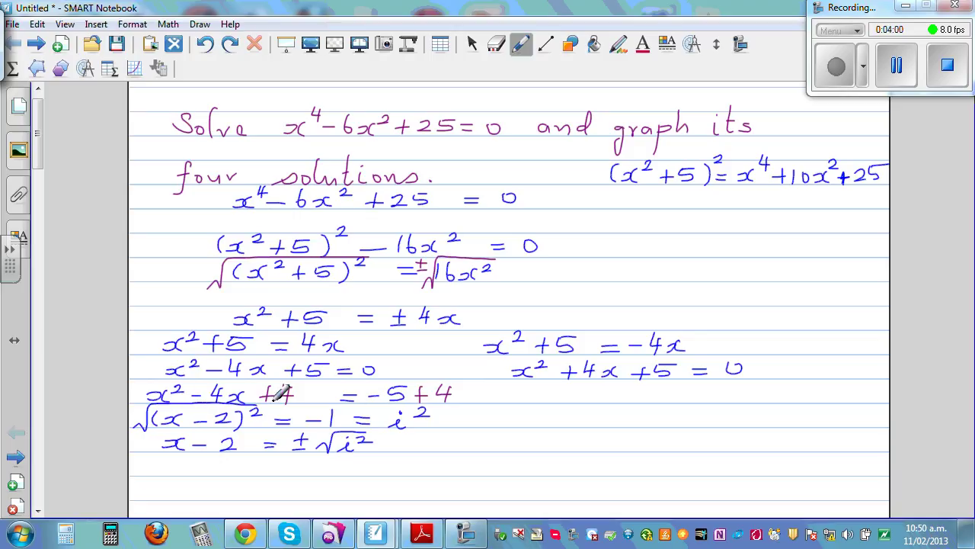
pyautogui.moveTo(377, 422)
pyautogui.mouseDown()
pyautogui.moveTo(397, 397)
pyautogui.moveTo(429, 402)
pyautogui.mouseUp()
# Write x−2 = ±i and box the answer x = 2 ± i.
pyautogui.moveTo(158, 465)
pyautogui.mouseDown()
pyautogui.moveTo(211, 467)
pyautogui.moveTo(221, 458)
pyautogui.moveTo(210, 473)
pyautogui.moveTo(277, 473)
pyautogui.mouseUp()
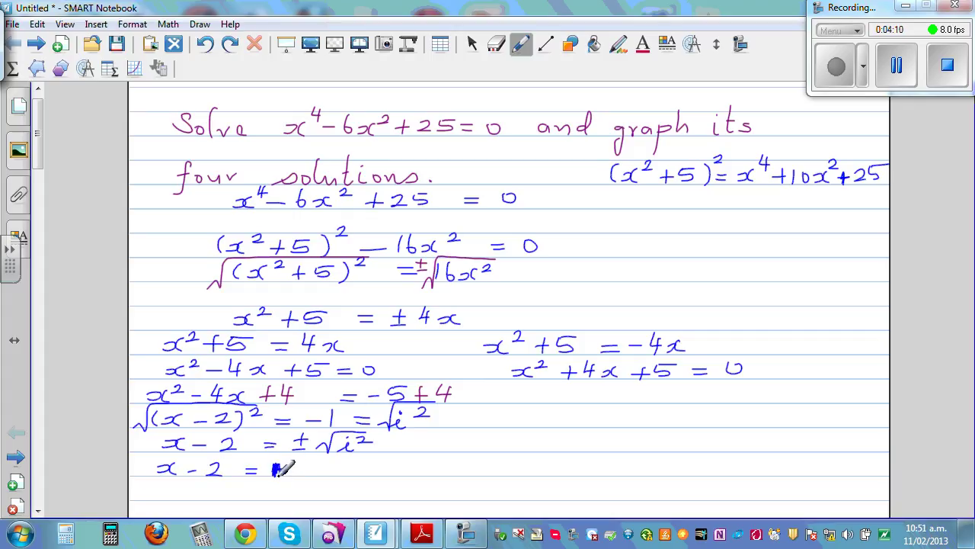
pyautogui.moveTo(268, 476); pyautogui.dragTo(288, 475)
pyautogui.moveTo(163, 489); pyautogui.dragTo(330, 499)
pyautogui.click(331, 486)
pyautogui.moveTo(159, 488)
pyautogui.mouseDown()
pyautogui.moveTo(158, 503)
pyautogui.moveTo(347, 505)
pyautogui.moveTo(347, 481)
pyautogui.moveTo(162, 482)
pyautogui.mouseUp()
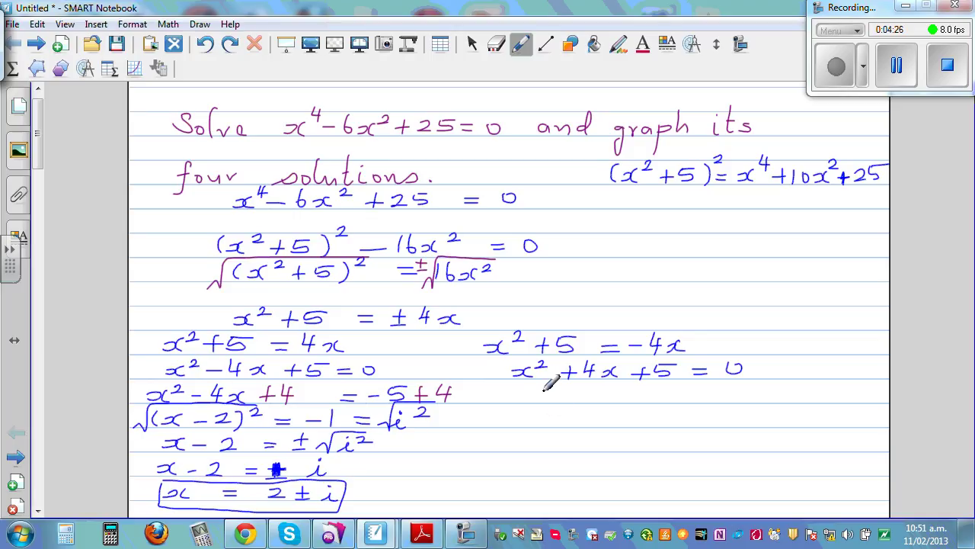
pyautogui.moveTo(538, 392)
pyautogui.mouseDown()
pyautogui.moveTo(555, 401)
pyautogui.moveTo(599, 395)
pyautogui.mouseUp()
# Write x²+4x = −5 and add +4 to both sides in purple ink.
pyautogui.moveTo(591, 387)
pyautogui.mouseDown()
pyautogui.moveTo(622, 390)
pyautogui.moveTo(613, 398)
pyautogui.moveTo(644, 399)
pyautogui.mouseUp()
pyautogui.click(732, 392)
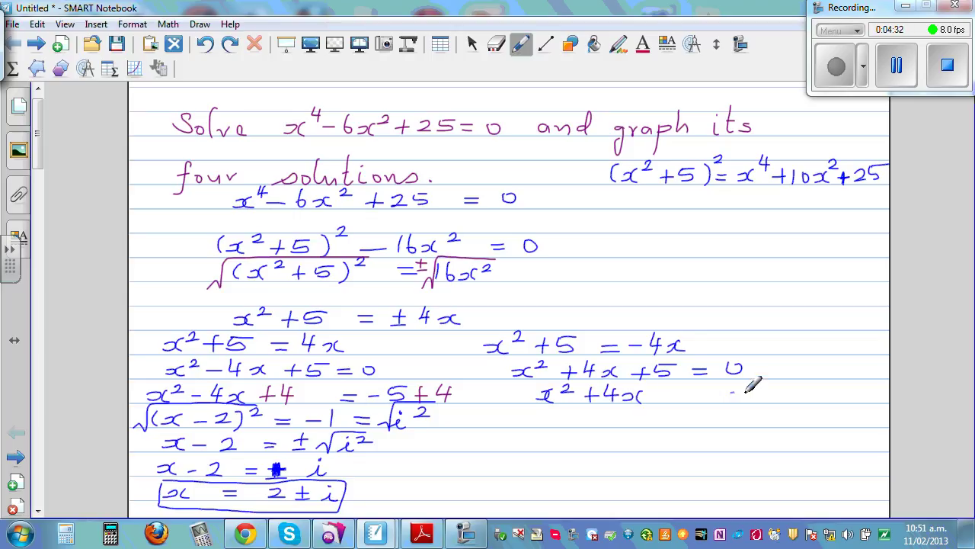
pyautogui.moveTo(768, 394)
pyautogui.mouseDown()
pyautogui.moveTo(806, 397)
pyautogui.moveTo(793, 397)
pyautogui.mouseUp()
pyautogui.moveTo(797, 383); pyautogui.dragTo(812, 384)
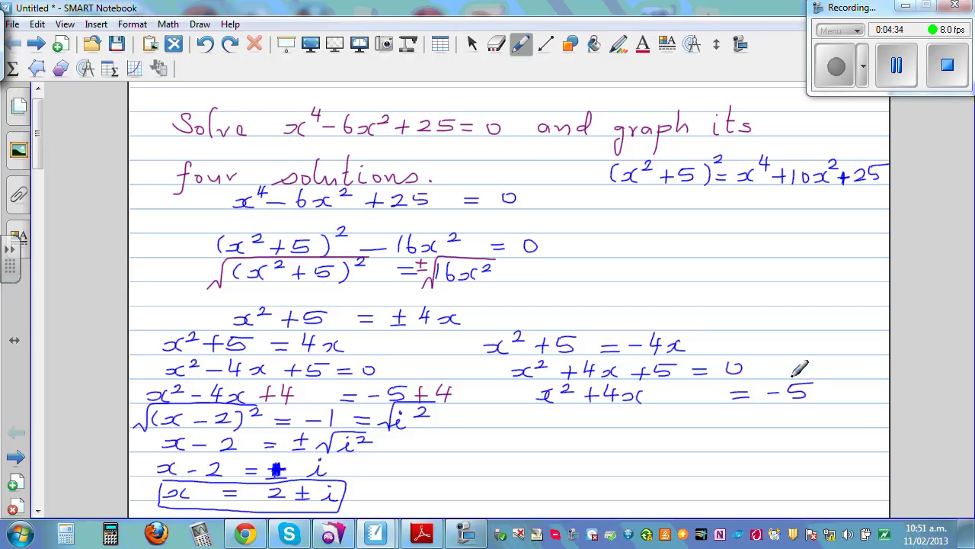
pyautogui.click(518, 46)
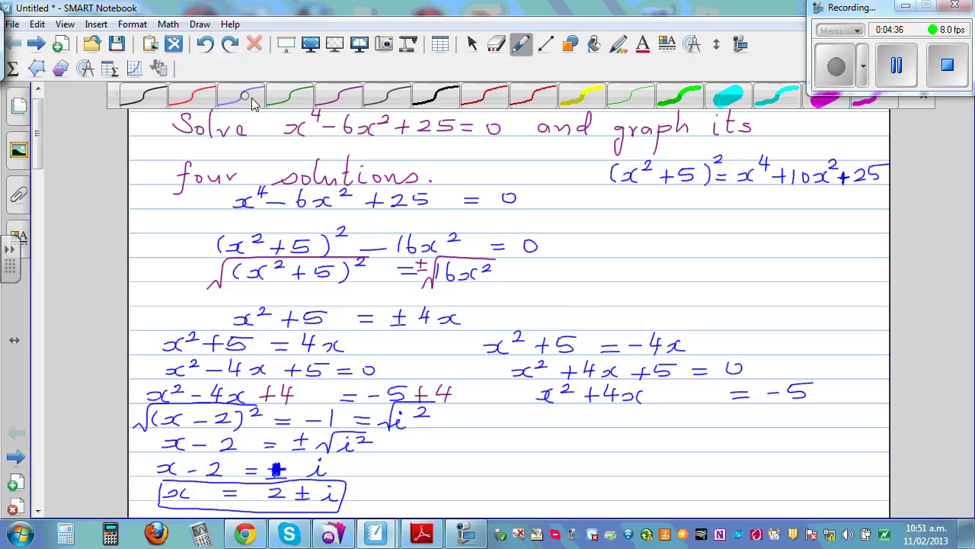
pyautogui.click(335, 98)
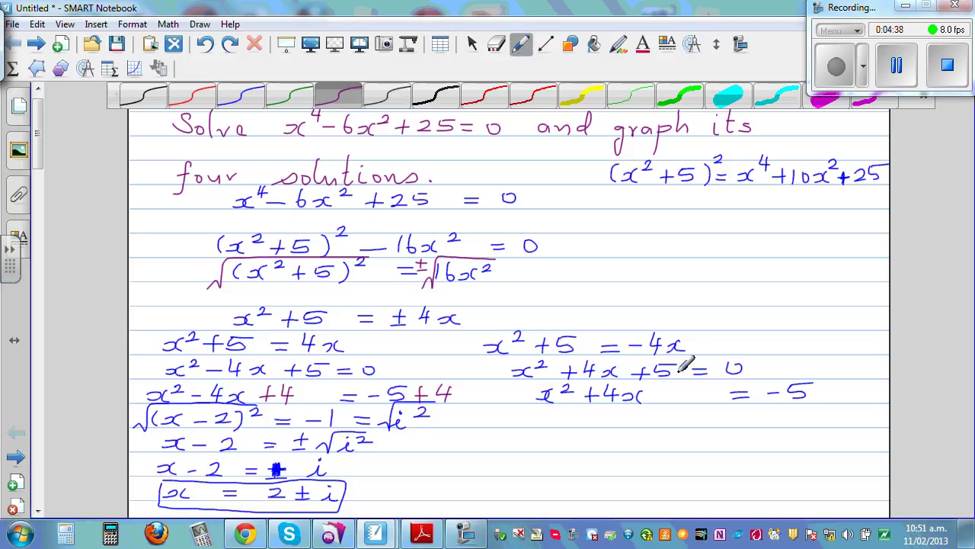
pyautogui.moveTo(669, 393)
pyautogui.mouseDown()
pyautogui.moveTo(682, 392)
pyautogui.moveTo(676, 400)
pyautogui.mouseUp()
pyautogui.moveTo(692, 384); pyautogui.dragTo(696, 401)
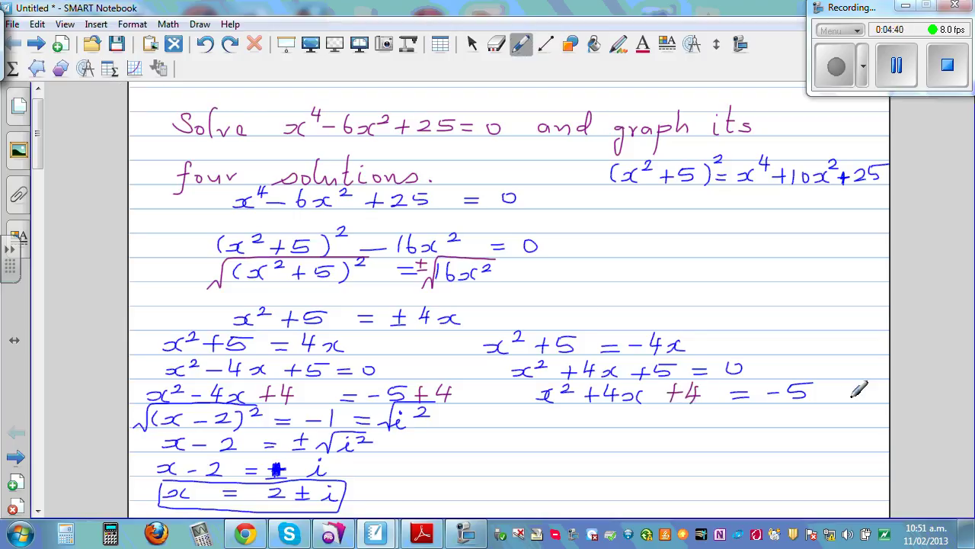
pyautogui.moveTo(829, 391)
pyautogui.mouseDown()
pyautogui.moveTo(858, 384)
pyautogui.moveTo(838, 400)
pyautogui.mouseUp()
pyautogui.moveTo(855, 384); pyautogui.dragTo(861, 394)
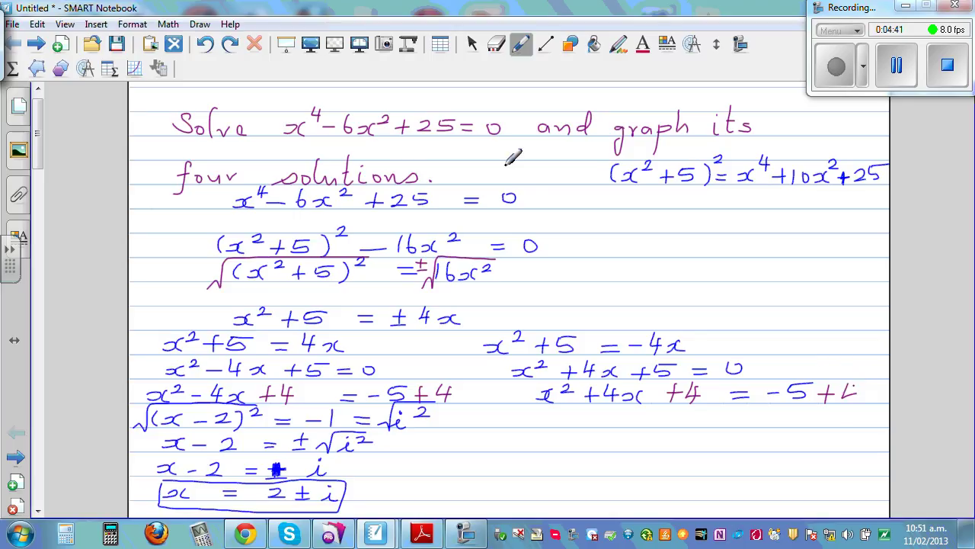
pyautogui.click(518, 46)
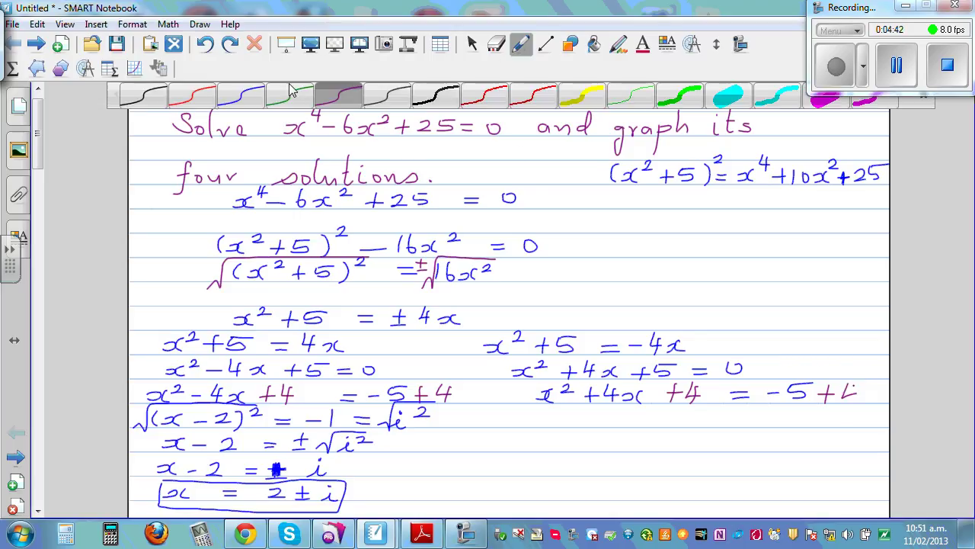
pyautogui.click(564, 421)
# In blue, write (x+2)² = i², touching up the purple 4 in −5+4.
pyautogui.moveTo(566, 413)
pyautogui.mouseDown()
pyautogui.moveTo(645, 417)
pyautogui.moveTo(648, 425)
pyautogui.moveTo(676, 403)
pyautogui.moveTo(675, 414)
pyautogui.moveTo(721, 415)
pyautogui.mouseUp()
pyautogui.moveTo(708, 423); pyautogui.dragTo(722, 423)
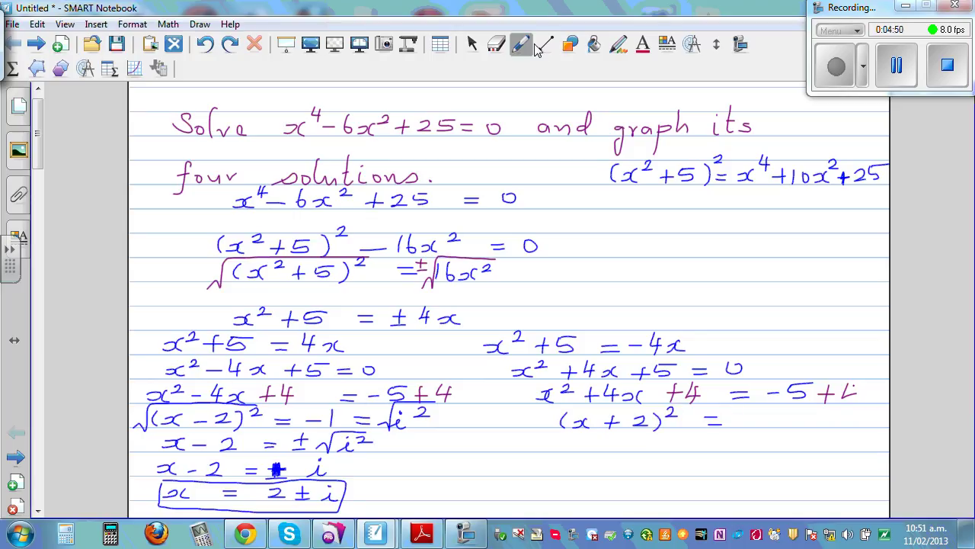
pyautogui.click(520, 46)
pyautogui.click(341, 106)
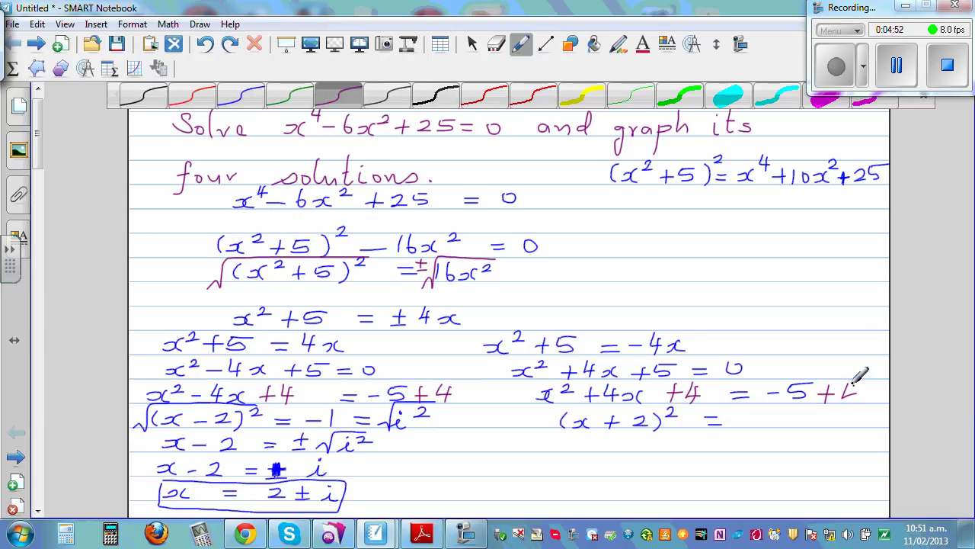
pyautogui.moveTo(853, 383); pyautogui.dragTo(852, 405)
pyautogui.click(521, 45)
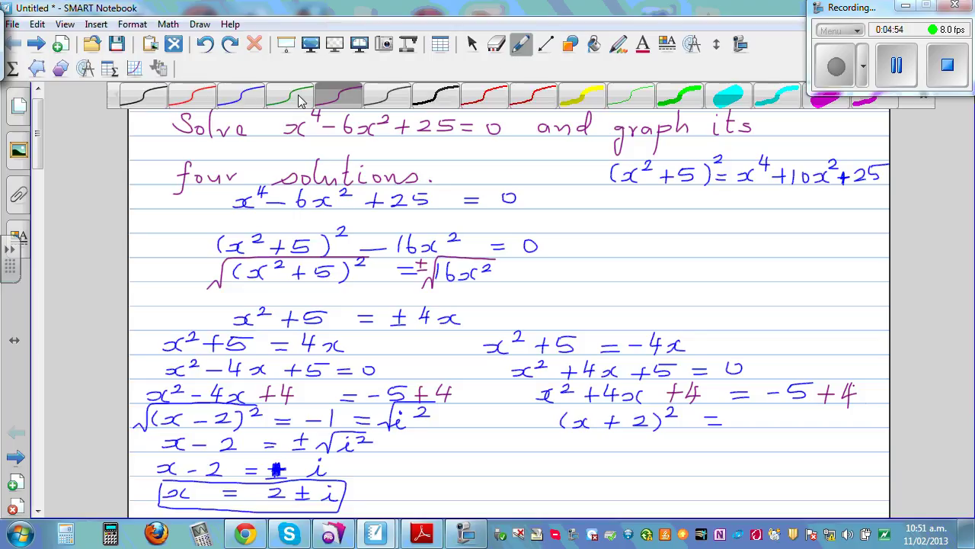
pyautogui.click(243, 97)
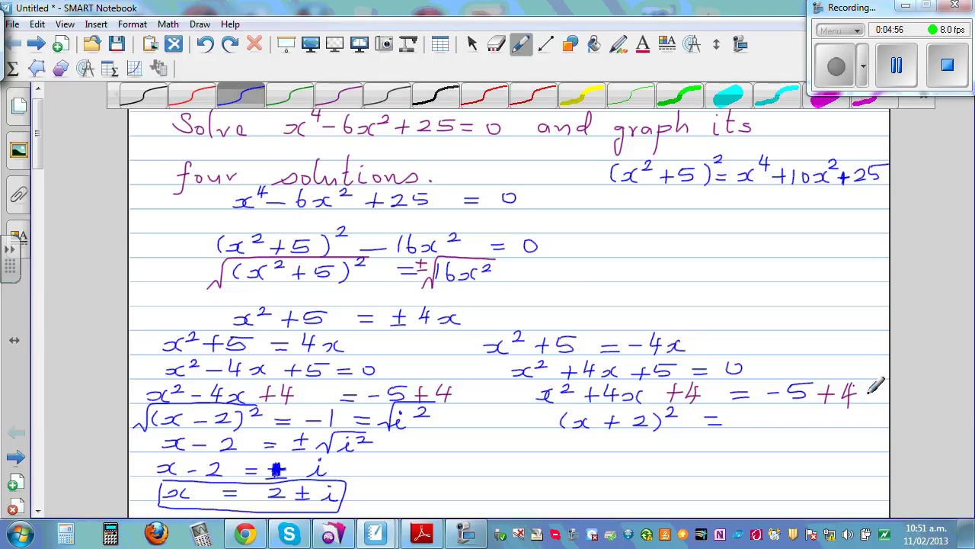
pyautogui.moveTo(756, 412)
pyautogui.mouseDown()
pyautogui.moveTo(752, 425)
pyautogui.moveTo(786, 416)
pyautogui.mouseUp()
pyautogui.click(757, 405)
# Write x+2 = ±i and box the answer x = −2 ± i.
pyautogui.moveTo(583, 440); pyautogui.dragTo(591, 452)
pyautogui.moveTo(593, 440)
pyautogui.mouseDown()
pyautogui.moveTo(601, 451)
pyautogui.moveTo(627, 447)
pyautogui.moveTo(618, 453)
pyautogui.moveTo(695, 442)
pyautogui.moveTo(760, 451)
pyautogui.mouseUp()
pyautogui.click(763, 428)
pyautogui.moveTo(617, 484); pyautogui.dragTo(619, 495)
pyautogui.moveTo(646, 485)
pyautogui.mouseDown()
pyautogui.moveTo(644, 496)
pyautogui.moveTo(685, 485)
pyautogui.moveTo(768, 489)
pyautogui.mouseUp()
pyautogui.moveTo(778, 492); pyautogui.dragTo(786, 481)
pyautogui.click(788, 477)
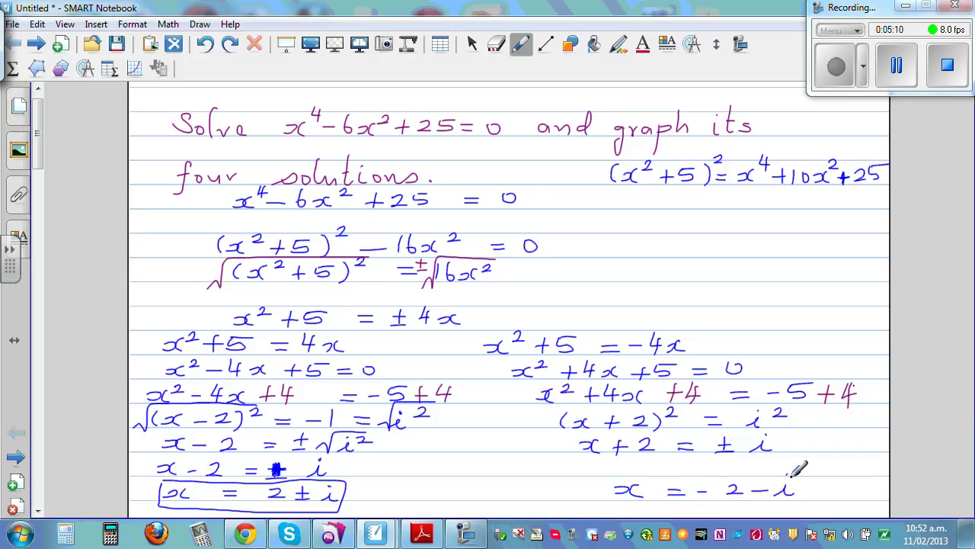
pyautogui.moveTo(614, 465)
pyautogui.mouseDown()
pyautogui.moveTo(610, 505)
pyautogui.moveTo(811, 506)
pyautogui.moveTo(822, 467)
pyautogui.moveTo(606, 467)
pyautogui.mouseUp()
pyautogui.moveTo(760, 479); pyautogui.dragTo(759, 494)
pyautogui.moveTo(752, 499); pyautogui.dragTo(769, 499)
pyautogui.moveTo(42, 164); pyautogui.dragTo(44, 196)
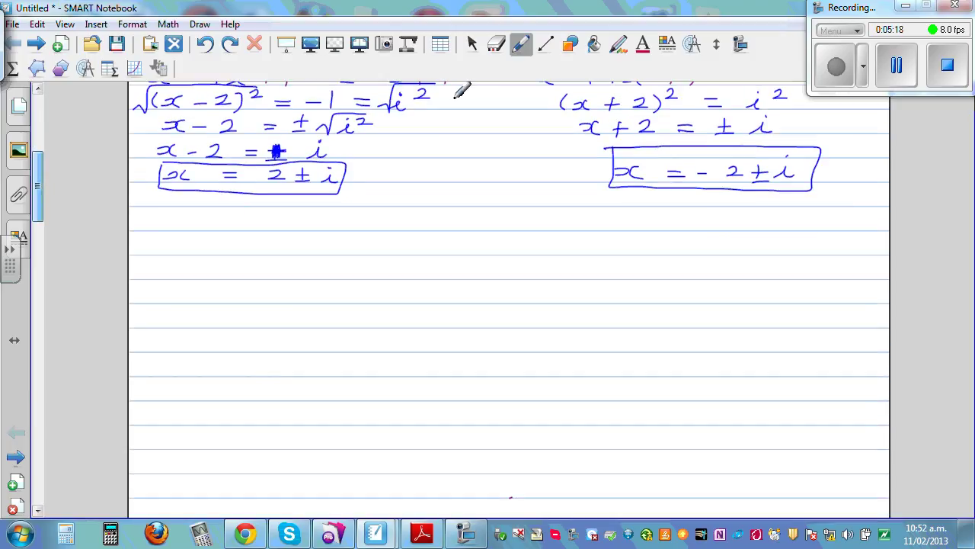
pyautogui.click(546, 44)
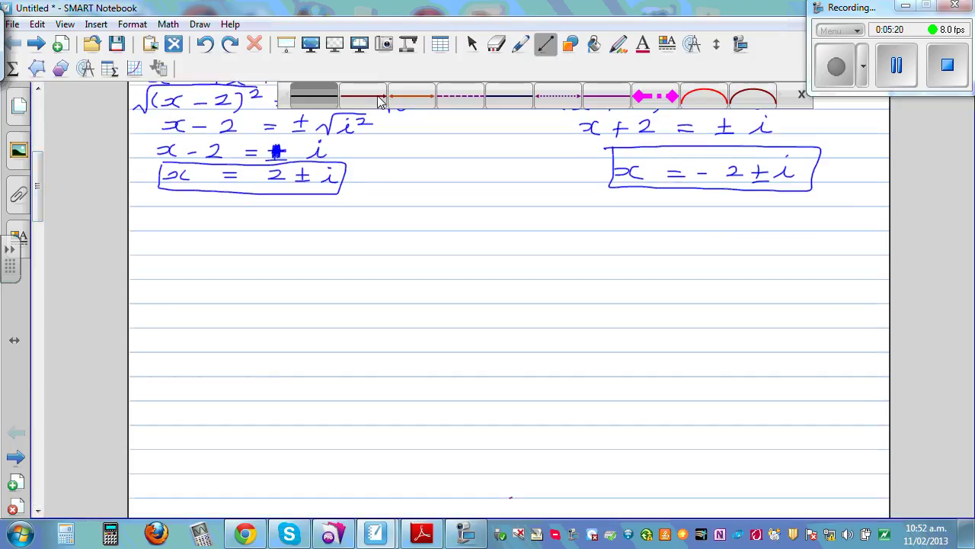
# Draw red vertical and horizontal axes and mark ticks i and −i on the imaginary axis.
pyautogui.click(381, 101)
pyautogui.moveTo(498, 401); pyautogui.dragTo(506, 183)
pyautogui.moveTo(353, 305); pyautogui.dragTo(673, 304)
pyautogui.click(522, 44)
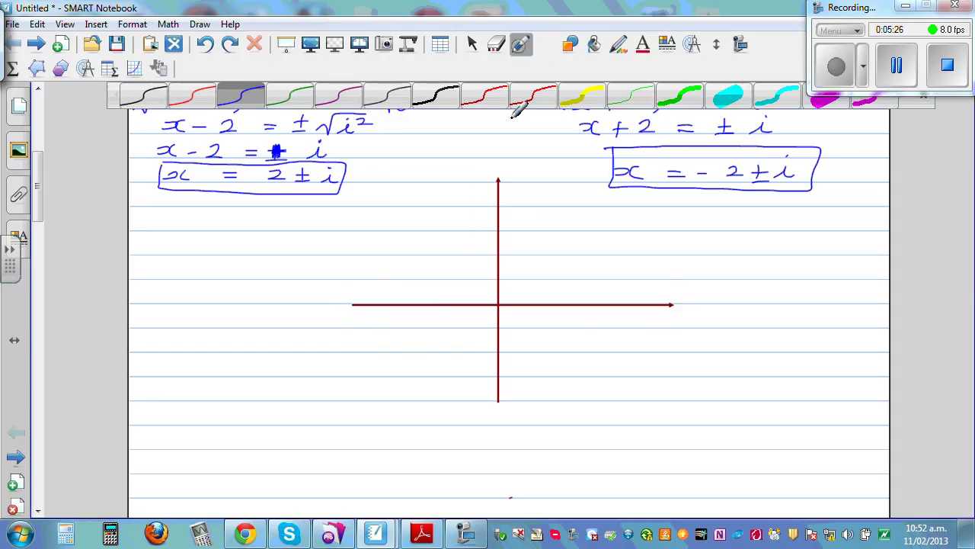
pyautogui.moveTo(495, 279)
pyautogui.mouseDown()
pyautogui.moveTo(503, 278)
pyautogui.moveTo(480, 279)
pyautogui.moveTo(504, 253)
pyautogui.mouseUp()
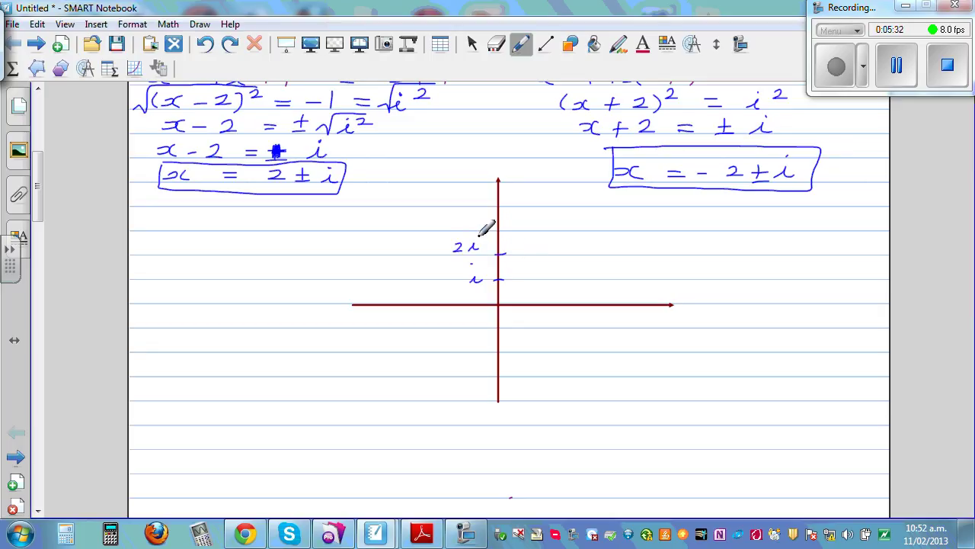
pyautogui.moveTo(494, 328)
pyautogui.mouseDown()
pyautogui.moveTo(504, 327)
pyautogui.moveTo(474, 333)
pyautogui.moveTo(505, 352)
pyautogui.mouseUp()
pyautogui.click(468, 314)
pyautogui.moveTo(441, 359); pyautogui.dragTo(468, 362)
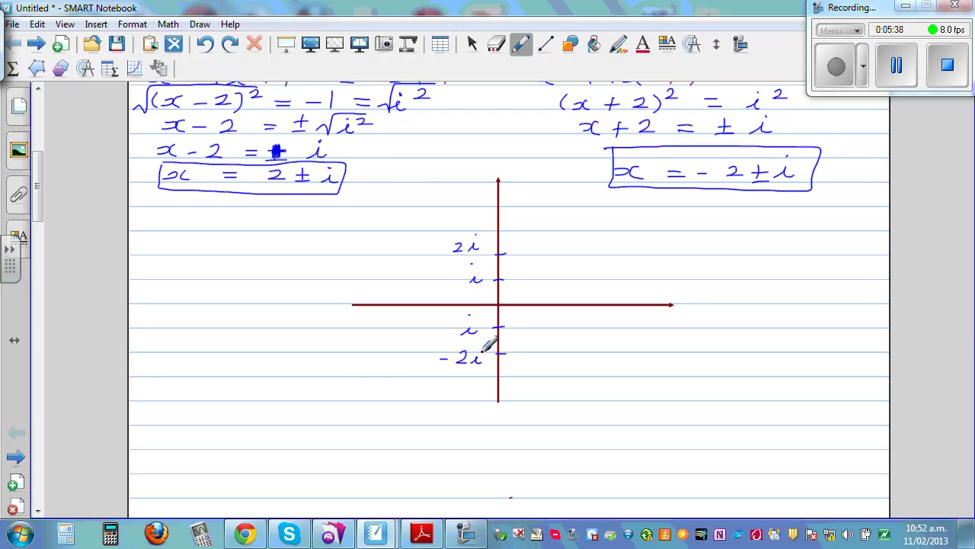
# Label the axes Z(Im) and x(Re) and mark ticks on the real axis.
pyautogui.moveTo(509, 165)
pyautogui.mouseDown()
pyautogui.moveTo(524, 180)
pyautogui.moveTo(521, 171)
pyautogui.moveTo(535, 181)
pyautogui.moveTo(591, 179)
pyautogui.mouseUp()
pyautogui.moveTo(599, 161); pyautogui.dragTo(601, 185)
pyautogui.moveTo(692, 294)
pyautogui.mouseDown()
pyautogui.moveTo(703, 305)
pyautogui.moveTo(760, 308)
pyautogui.mouseUp()
pyautogui.moveTo(766, 302); pyautogui.dragTo(797, 310)
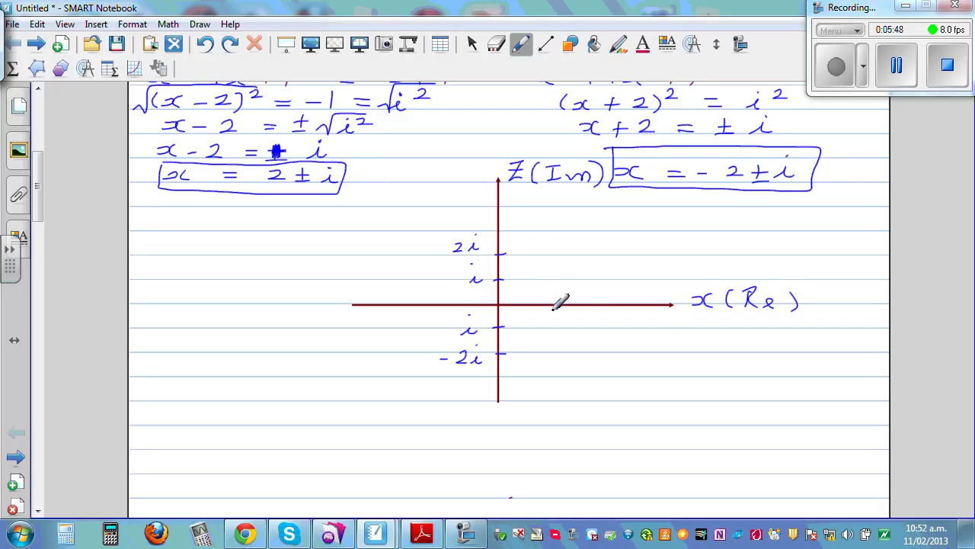
pyautogui.moveTo(531, 299)
pyautogui.mouseDown()
pyautogui.moveTo(531, 308)
pyautogui.moveTo(569, 309)
pyautogui.moveTo(585, 326)
pyautogui.mouseUp()
pyautogui.moveTo(464, 302)
pyautogui.mouseDown()
pyautogui.moveTo(391, 323)
pyautogui.moveTo(414, 327)
pyautogui.mouseUp()
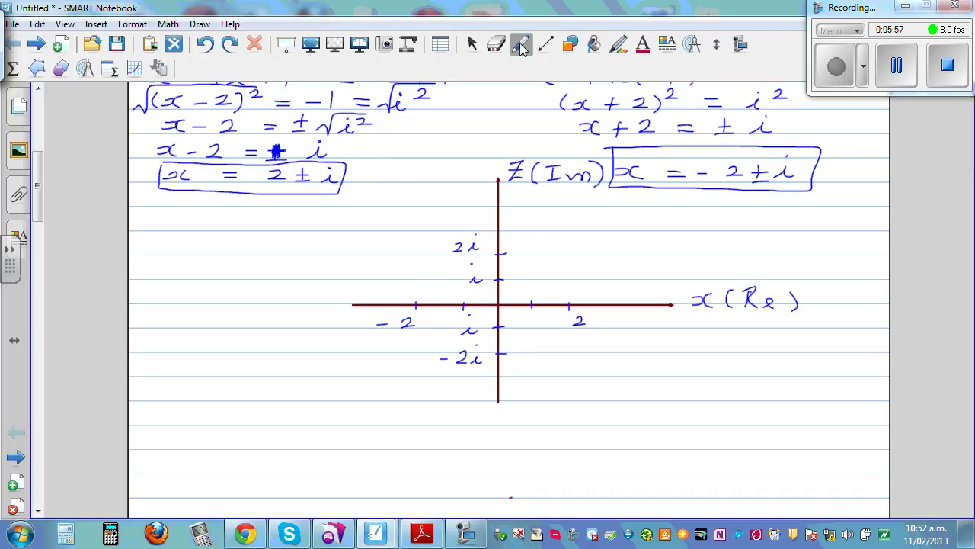
pyautogui.click(521, 45)
# In dark grey, plot and label the points (2+i) and (2−i), marking tick 2.
pyautogui.click(383, 101)
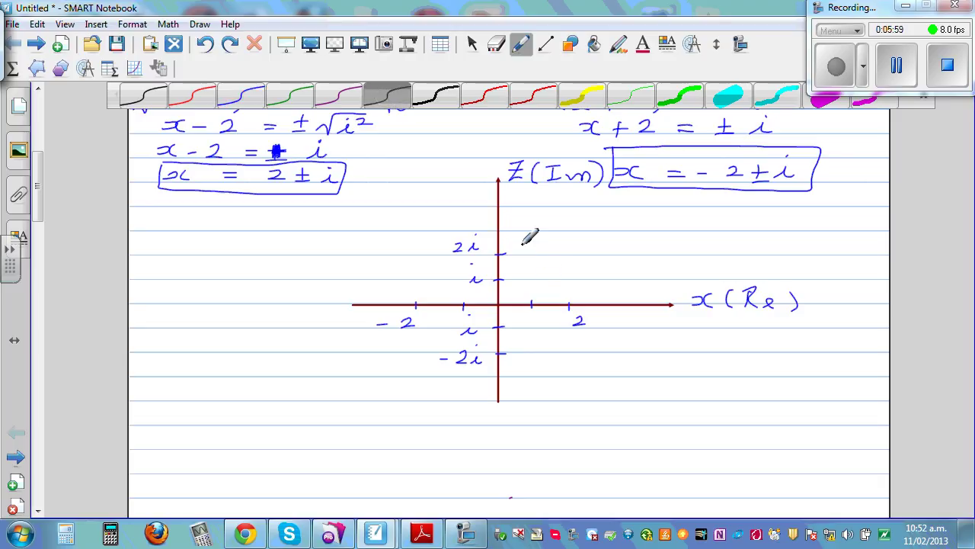
pyautogui.click(569, 280)
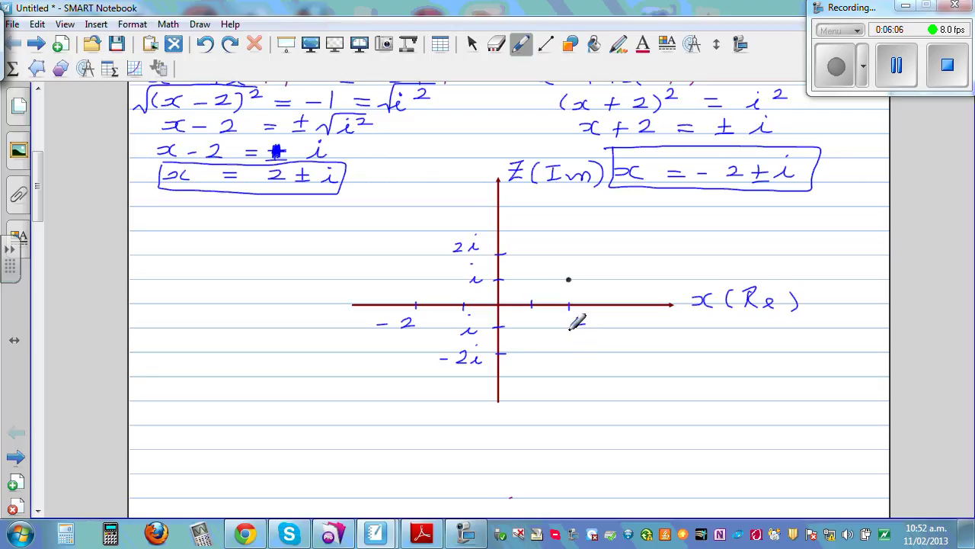
pyautogui.moveTo(575, 319); pyautogui.dragTo(585, 327)
pyautogui.moveTo(588, 255)
pyautogui.mouseDown()
pyautogui.moveTo(584, 267)
pyautogui.moveTo(660, 265)
pyautogui.mouseUp()
pyautogui.click(632, 250)
pyautogui.moveTo(604, 321)
pyautogui.mouseDown()
pyautogui.moveTo(601, 340)
pyautogui.moveTo(626, 328)
pyautogui.moveTo(624, 340)
pyautogui.moveTo(683, 342)
pyautogui.mouseUp()
pyautogui.click(658, 323)
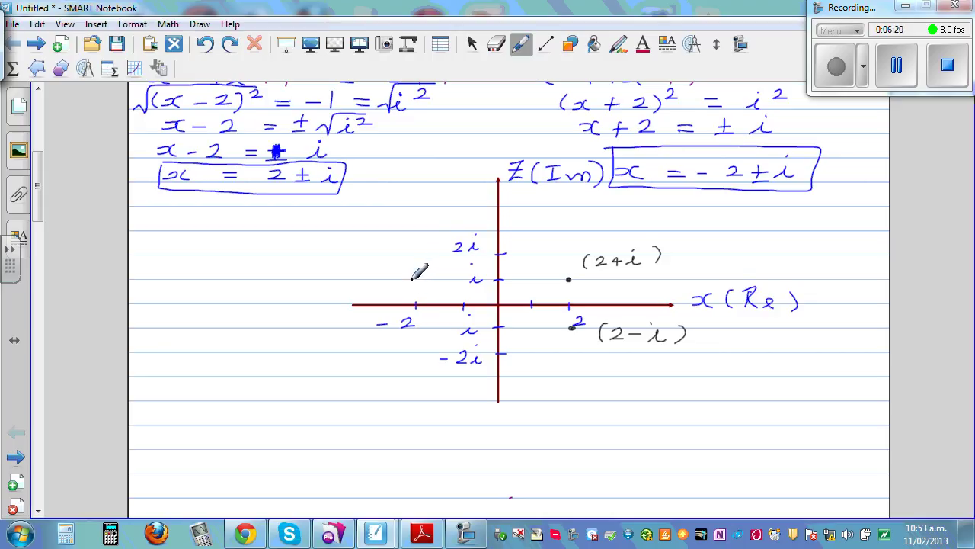
# Plot and label the points (−2+i) and (−2−i).
pyautogui.moveTo(355, 246)
pyautogui.mouseDown()
pyautogui.moveTo(351, 259)
pyautogui.moveTo(406, 248)
pyautogui.moveTo(398, 256)
pyautogui.mouseUp()
pyautogui.moveTo(415, 246); pyautogui.dragTo(435, 239)
pyautogui.click(420, 227)
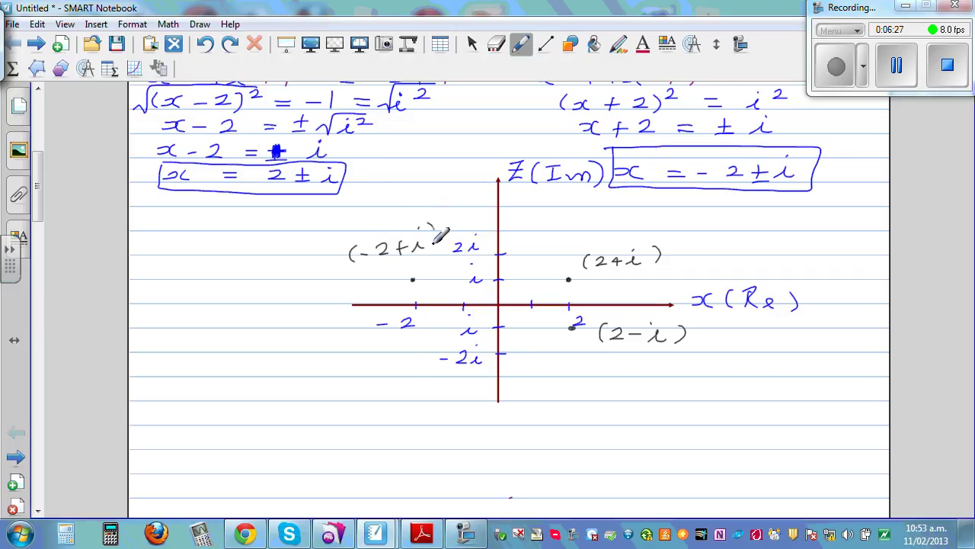
pyautogui.click(415, 328)
pyautogui.moveTo(329, 340)
pyautogui.mouseDown()
pyautogui.moveTo(327, 350)
pyautogui.moveTo(372, 345)
pyautogui.moveTo(409, 360)
pyautogui.mouseUp()
pyautogui.click(381, 333)
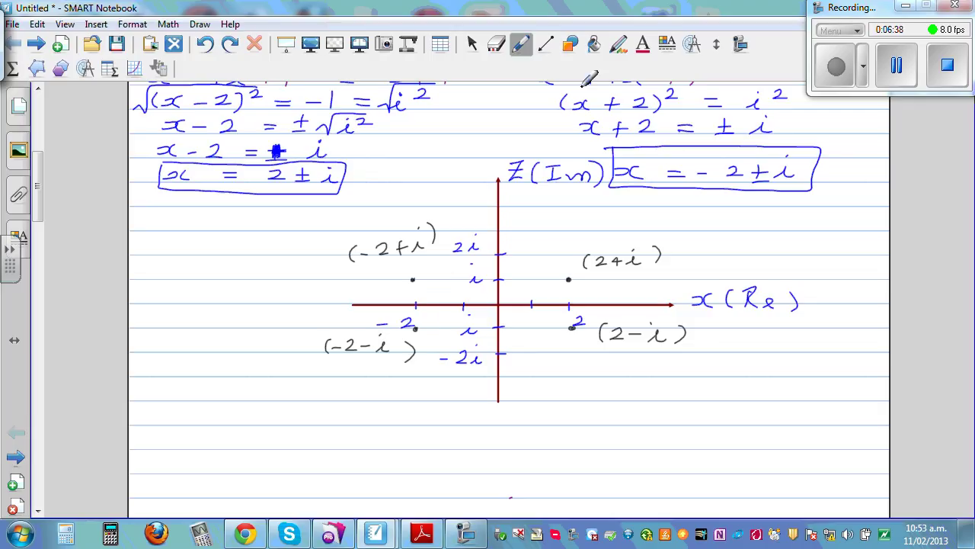
pyautogui.click(570, 47)
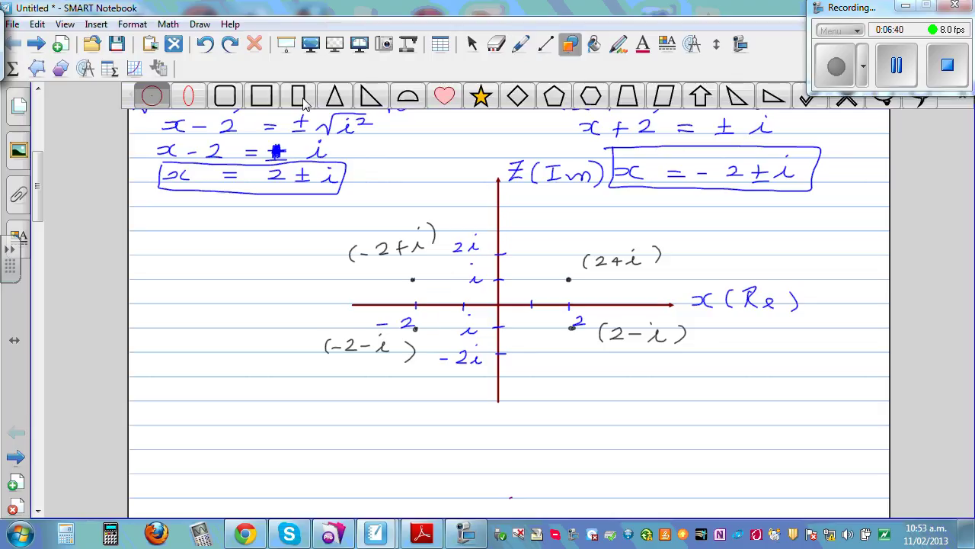
# Draw four black straight lines connecting (−2+i), (2+i), (2−i) and (−2−i).
pyautogui.click(546, 46)
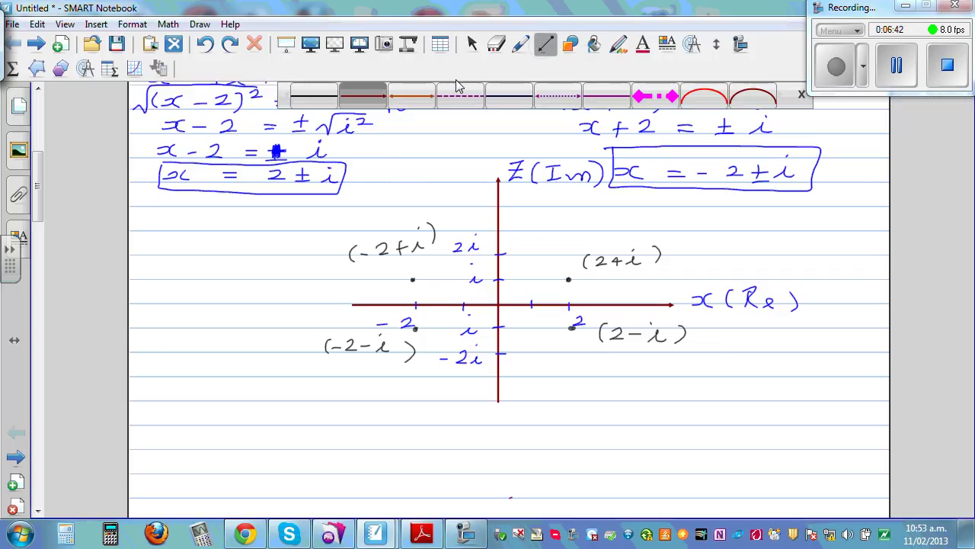
pyautogui.click(318, 99)
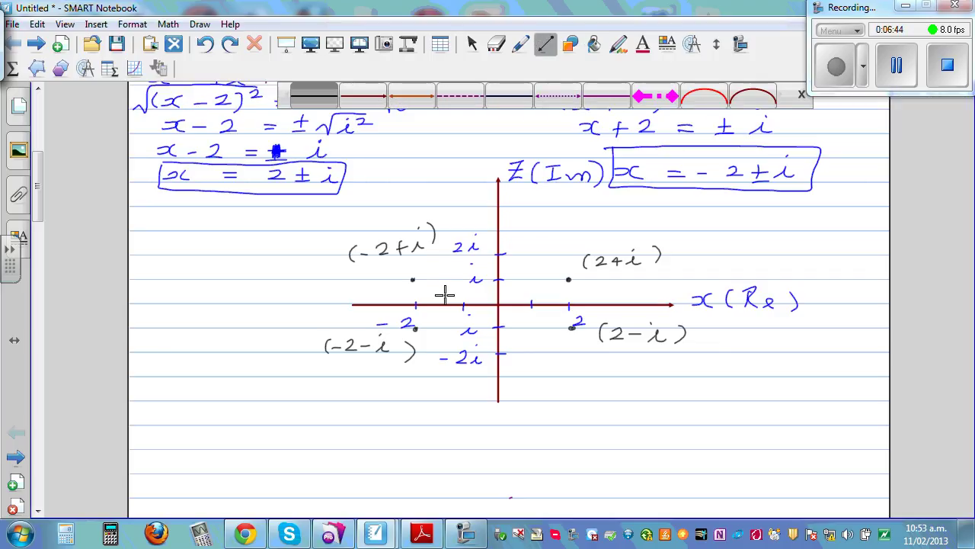
pyautogui.moveTo(412, 278); pyautogui.dragTo(415, 329)
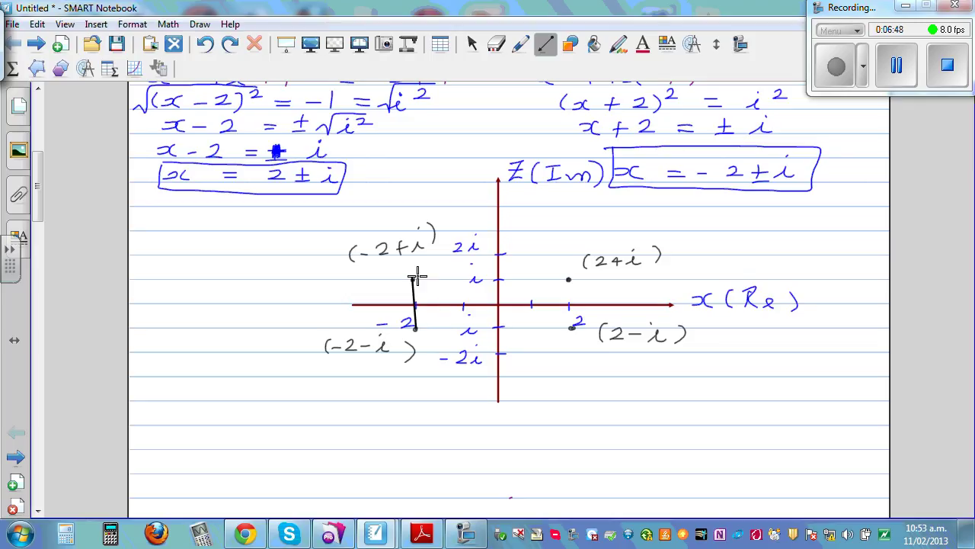
pyautogui.moveTo(413, 279); pyautogui.dragTo(568, 281)
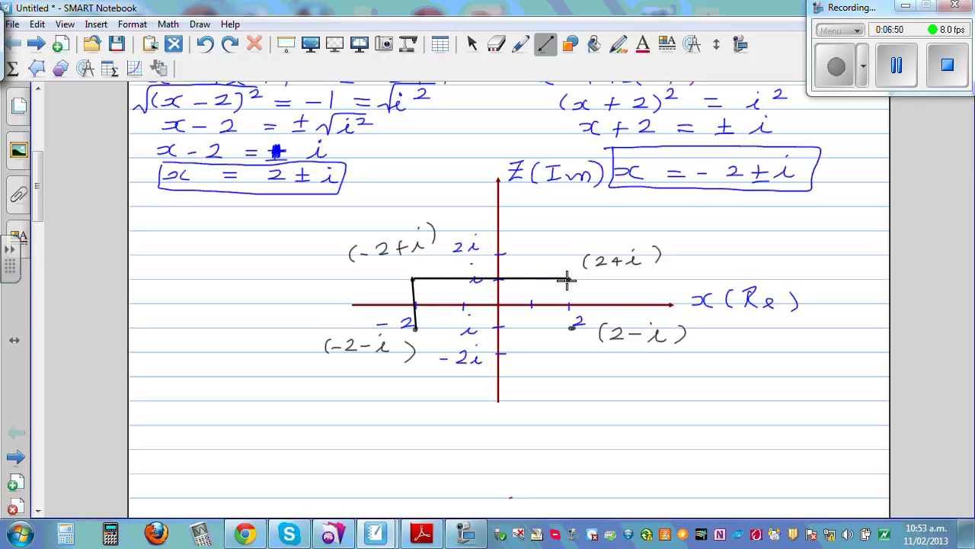
pyautogui.moveTo(442, 328); pyautogui.dragTo(572, 329)
pyautogui.moveTo(569, 279); pyautogui.dragTo(574, 327)
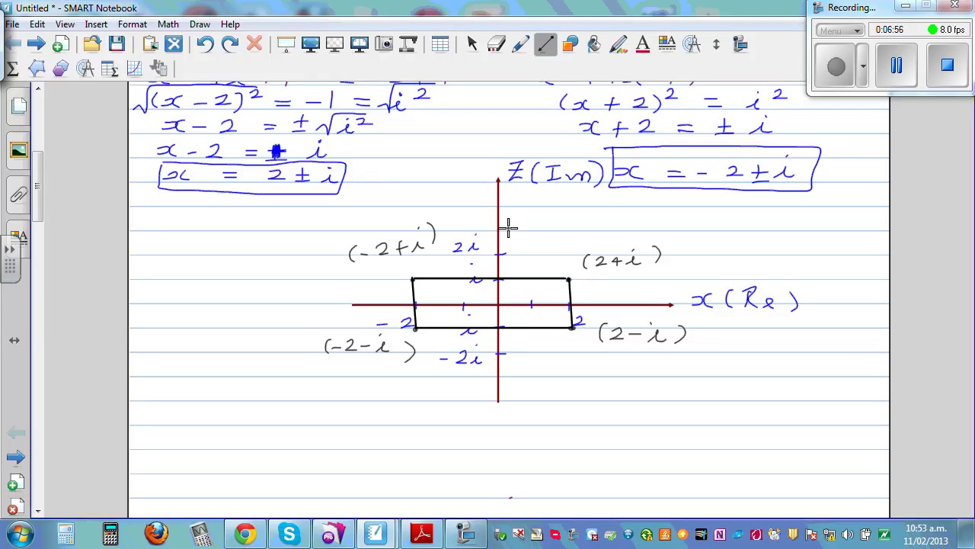
pyautogui.click(520, 44)
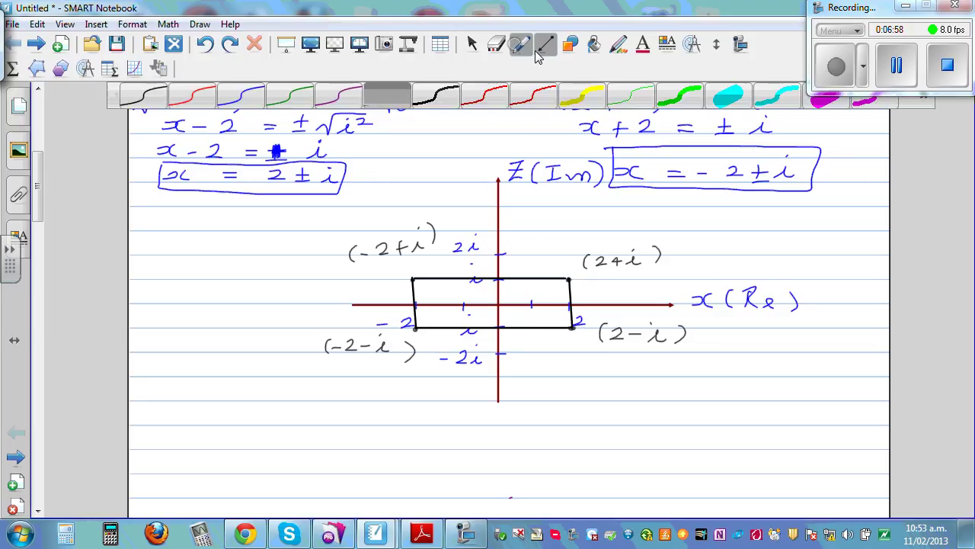
pyautogui.click(288, 99)
# Draw a green right triangle from the origin to 2+i, labelling its sides 2, 1 and √5.
pyautogui.moveTo(503, 304)
pyautogui.mouseDown()
pyautogui.moveTo(571, 304)
pyautogui.moveTo(569, 280)
pyautogui.mouseUp()
pyautogui.moveTo(503, 303)
pyautogui.mouseDown()
pyautogui.moveTo(570, 277)
pyautogui.moveTo(509, 301)
pyautogui.moveTo(574, 293)
pyautogui.moveTo(543, 315)
pyautogui.mouseUp()
pyautogui.moveTo(579, 282); pyautogui.dragTo(580, 289)
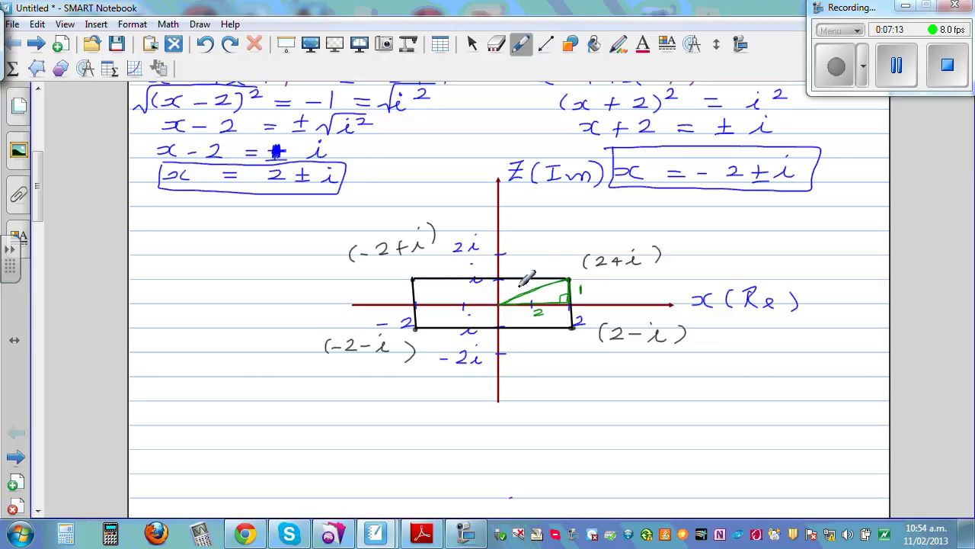
pyautogui.moveTo(524, 282)
pyautogui.mouseDown()
pyautogui.moveTo(538, 271)
pyautogui.moveTo(527, 288)
pyautogui.mouseUp()
# Draw green lines from the origin to the lower-left and upper-left rectangle corners.
pyautogui.moveTo(417, 326); pyautogui.dragTo(498, 305)
pyautogui.moveTo(415, 281)
pyautogui.mouseDown()
pyautogui.moveTo(497, 301)
pyautogui.moveTo(526, 297)
pyautogui.moveTo(501, 302)
pyautogui.moveTo(571, 326)
pyautogui.mouseUp()
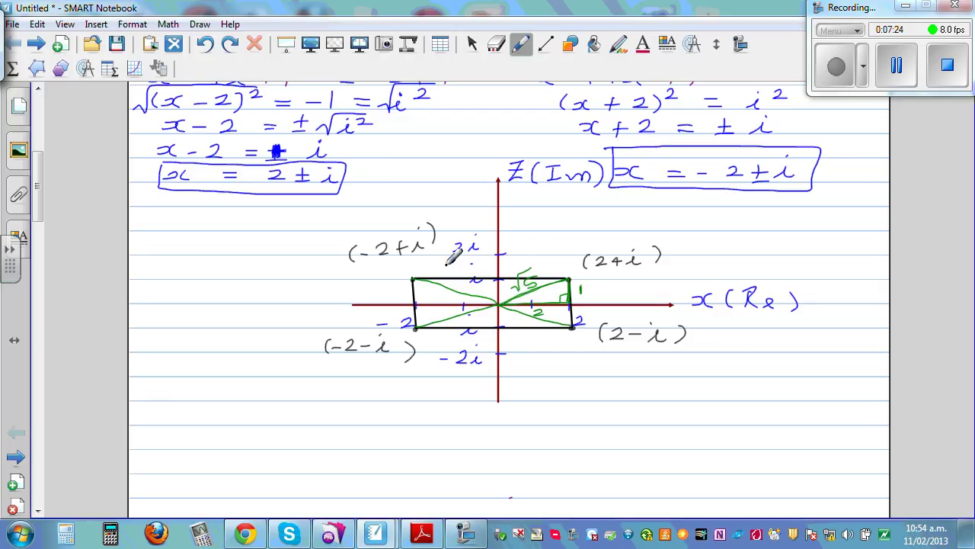
pyautogui.click(571, 46)
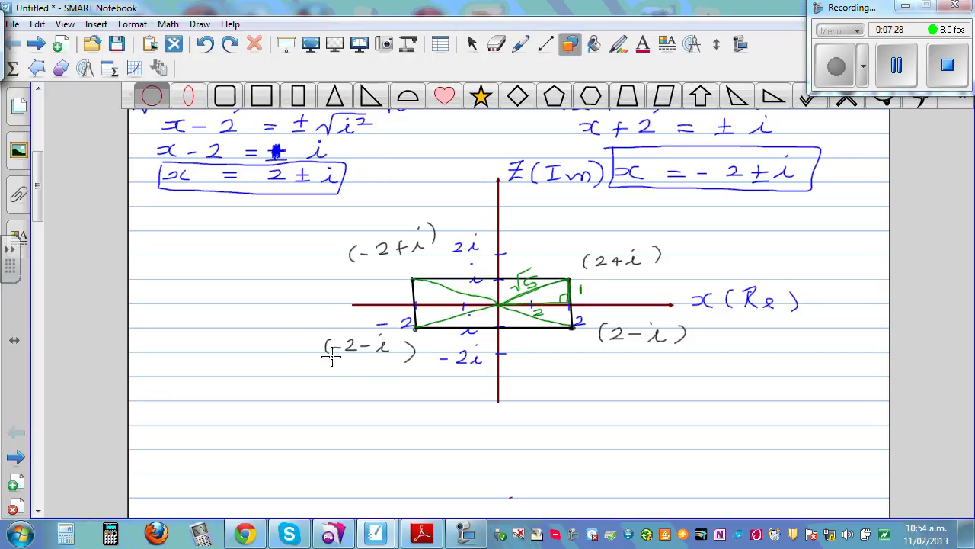
# Draw a red circle, then enlarge and shift it to centre on the origin through the four roots.
pyautogui.moveTo(461, 350); pyautogui.dragTo(563, 272)
pyautogui.click(472, 46)
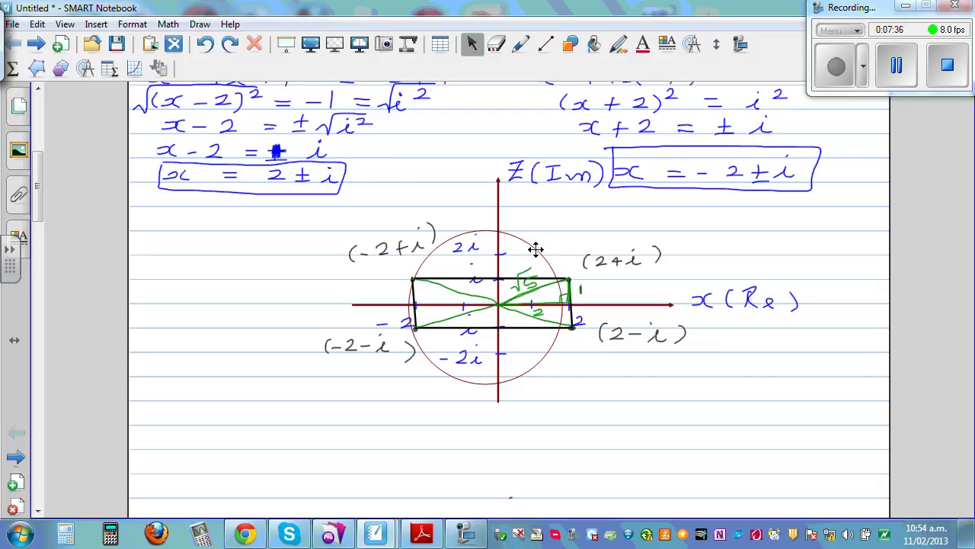
pyautogui.click(541, 253)
pyautogui.moveTo(572, 392); pyautogui.dragTo(602, 398)
pyautogui.moveTo(526, 254); pyautogui.dragTo(531, 237)
pyautogui.click(737, 425)
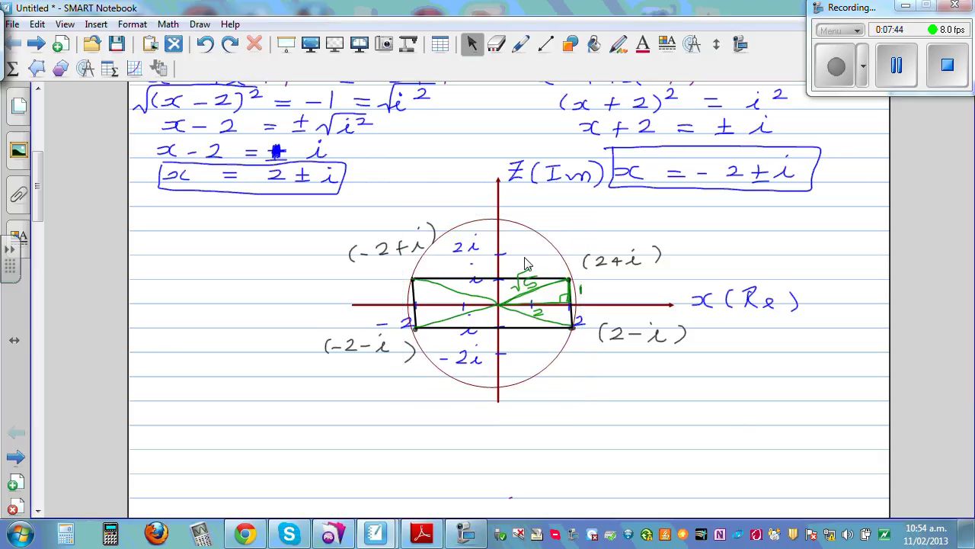
# Add a green arrow labelled x² + y² = 5 and write x² + y² = r² under the left answer.
pyautogui.click(522, 43)
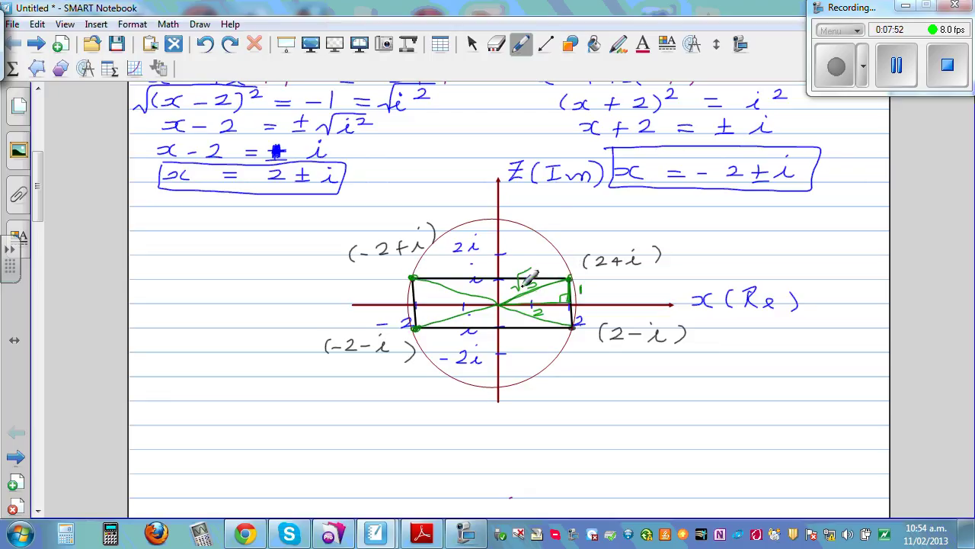
pyautogui.moveTo(543, 230)
pyautogui.mouseDown()
pyautogui.moveTo(574, 217)
pyautogui.moveTo(582, 228)
pyautogui.moveTo(640, 206)
pyautogui.moveTo(668, 214)
pyautogui.moveTo(660, 218)
pyautogui.moveTo(666, 207)
pyautogui.moveTo(661, 224)
pyautogui.moveTo(685, 213)
pyautogui.moveTo(680, 248)
pyautogui.mouseUp()
pyautogui.moveTo(695, 204); pyautogui.dragTo(734, 213)
pyautogui.moveTo(721, 221); pyautogui.dragTo(747, 223)
pyautogui.moveTo(750, 204); pyautogui.dragTo(763, 204)
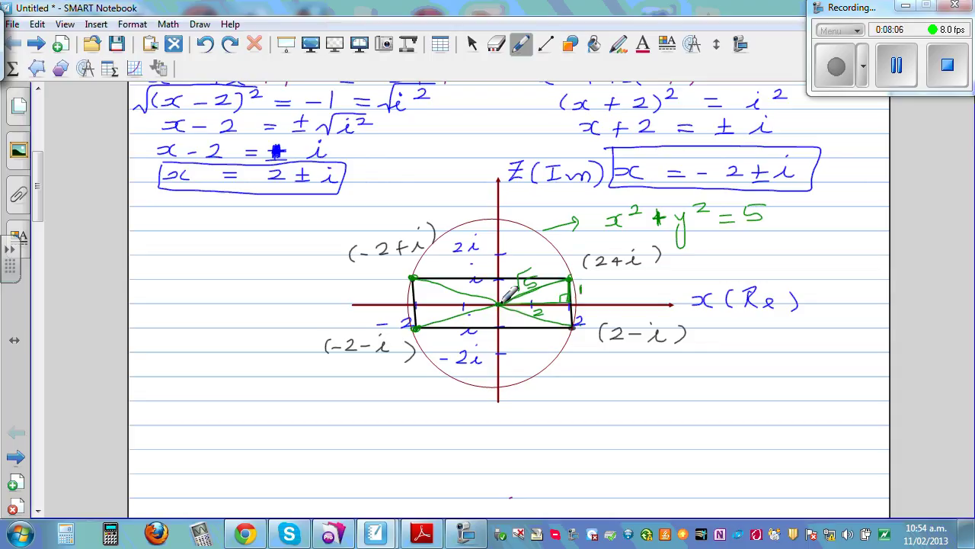
pyautogui.moveTo(172, 215)
pyautogui.mouseDown()
pyautogui.moveTo(181, 227)
pyautogui.moveTo(230, 221)
pyautogui.moveTo(237, 256)
pyautogui.mouseUp()
pyautogui.moveTo(259, 211)
pyautogui.mouseDown()
pyautogui.moveTo(303, 222)
pyautogui.moveTo(354, 217)
pyautogui.mouseUp()
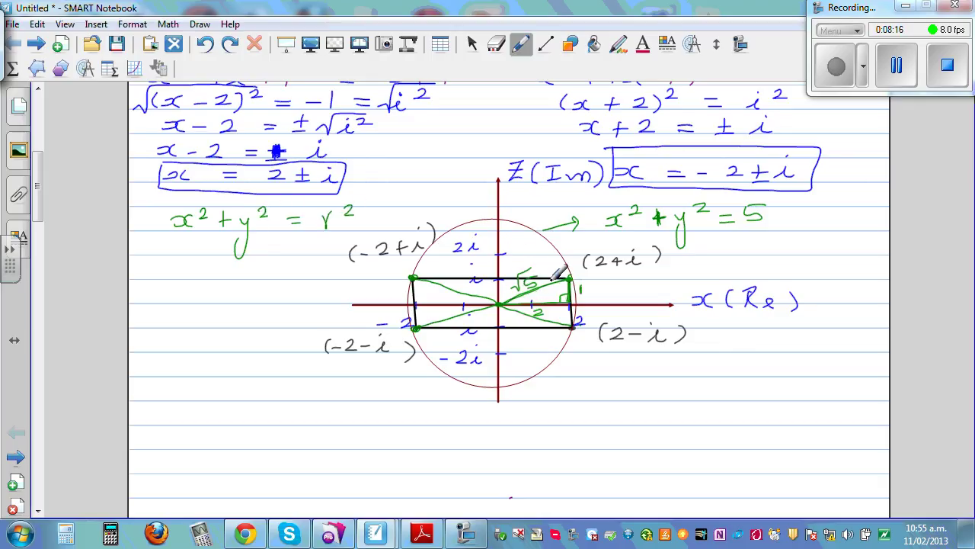